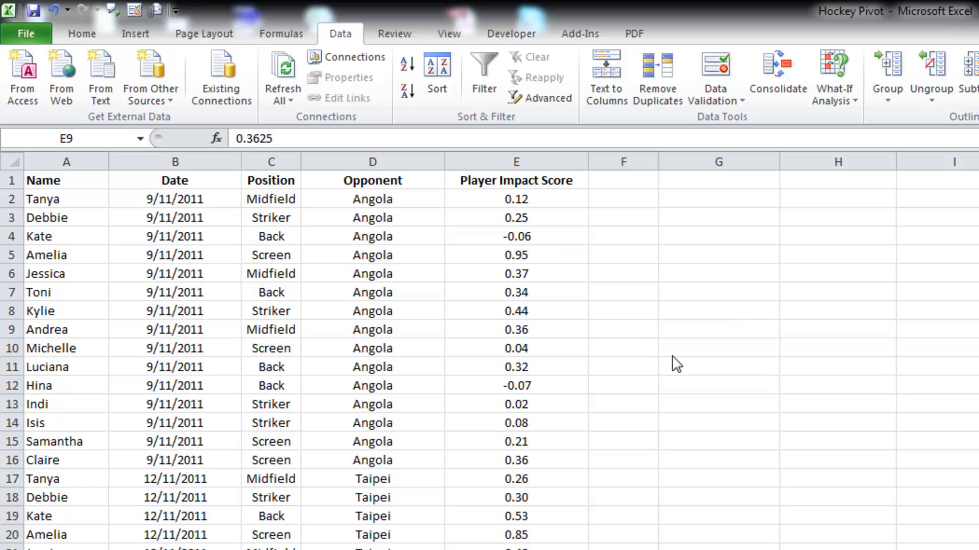
Examine the extent of the player data by going to its last row and back to the header row.
{"action": "left_click", "coordinate": [516, 329]}
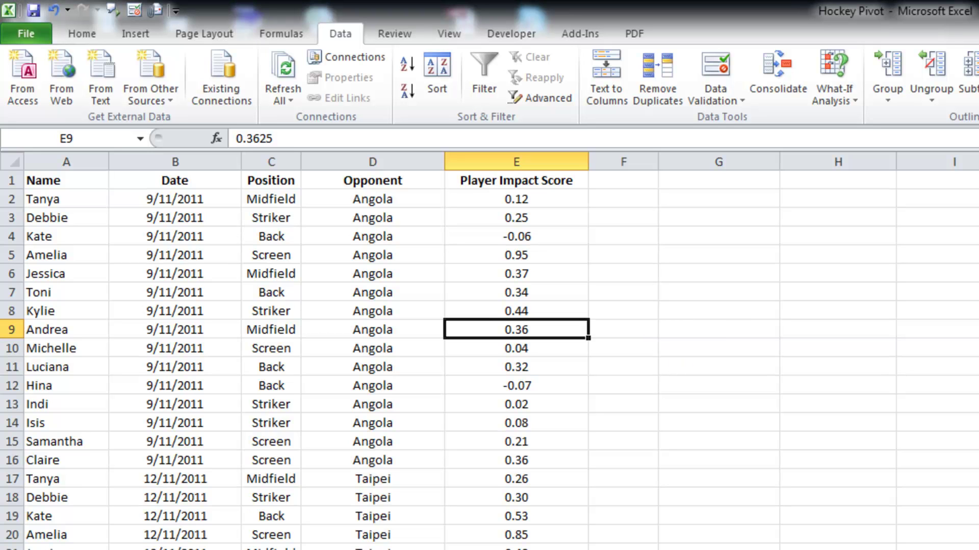
{"action": "left_click", "coordinate": [348, 404]}
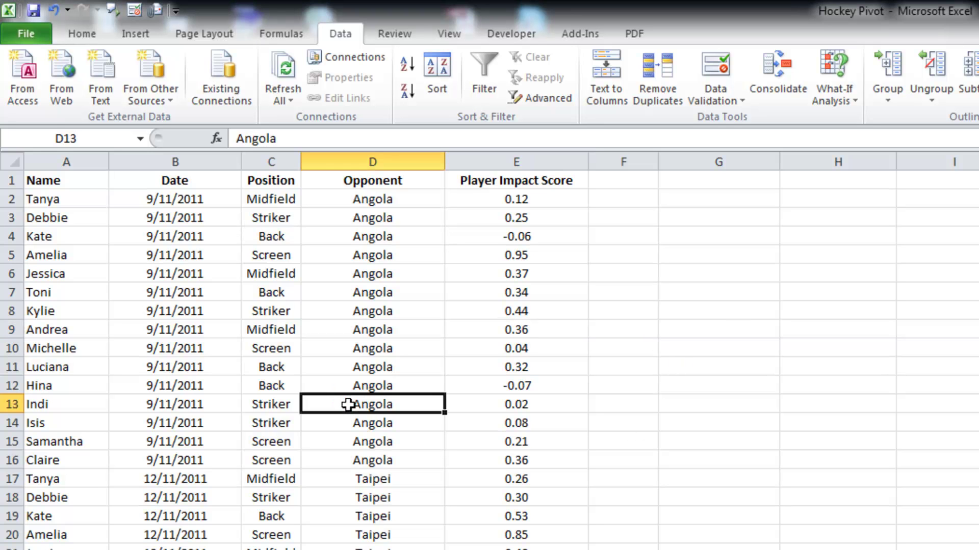
{"action": "key", "text": "ctrl+Down"}
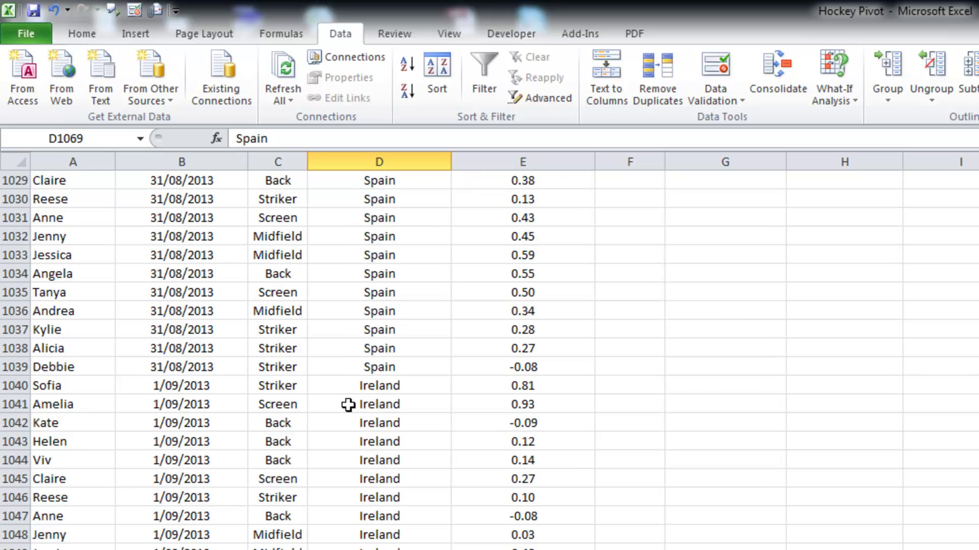
{"action": "key", "text": "ctrl+Up"}
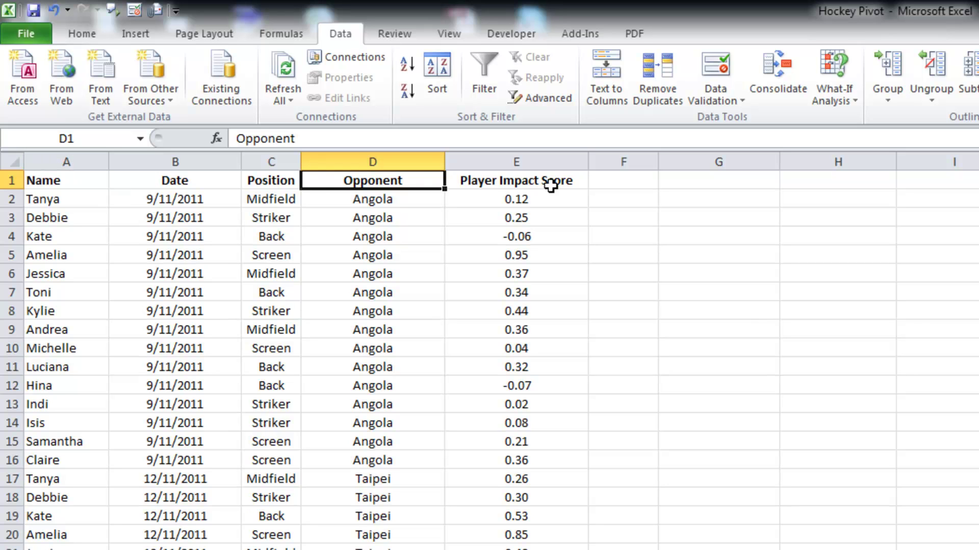
{"action": "left_click", "coordinate": [625, 162]}
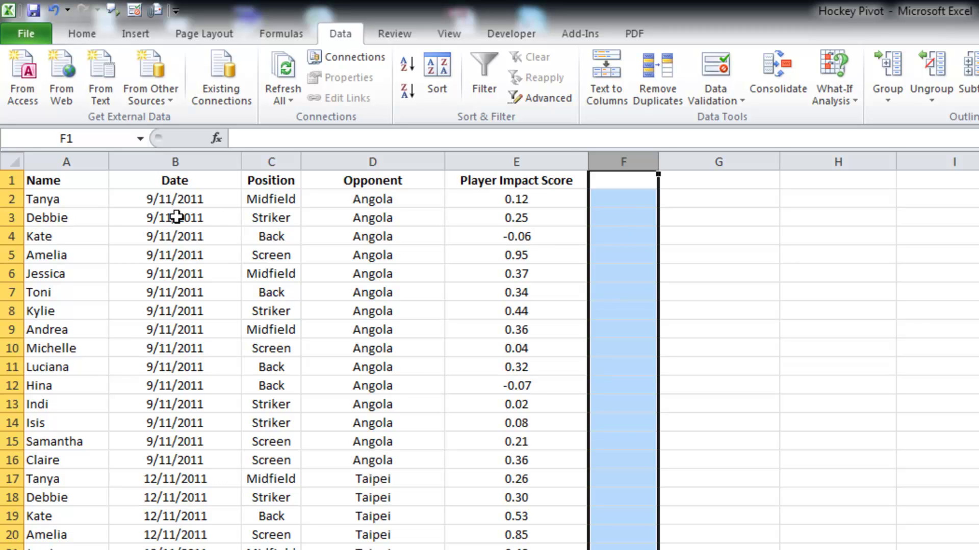
Create a PivotTable from Sheet1!$A$1:$E$1069 and place it on the existing worksheet at Sheet1!$G$2.
{"action": "left_click", "coordinate": [94, 219]}
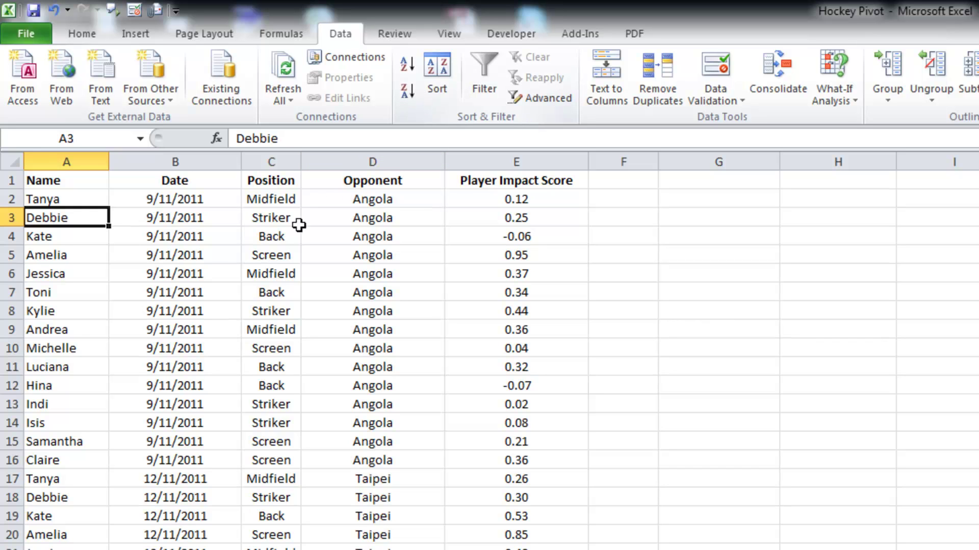
{"action": "left_click", "coordinate": [134, 33]}
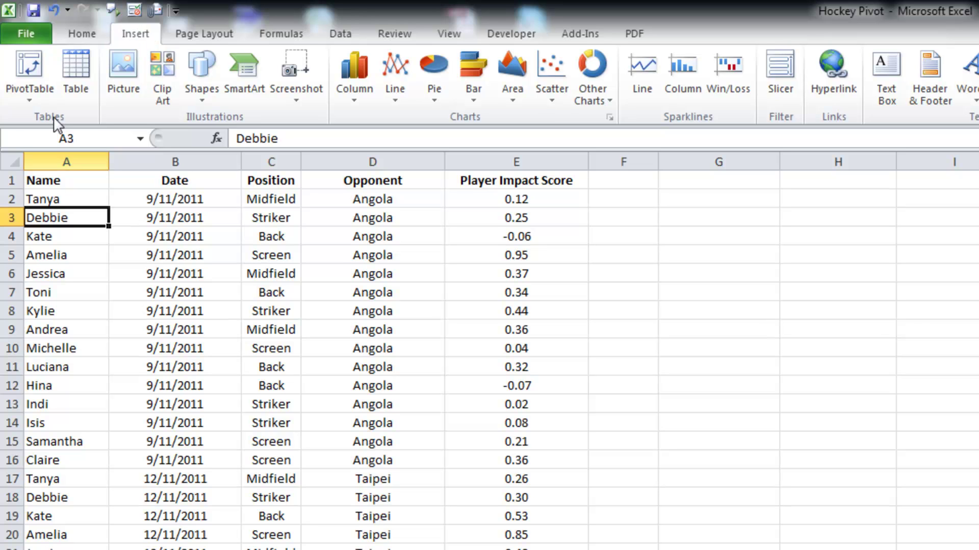
{"action": "left_click", "coordinate": [23, 73]}
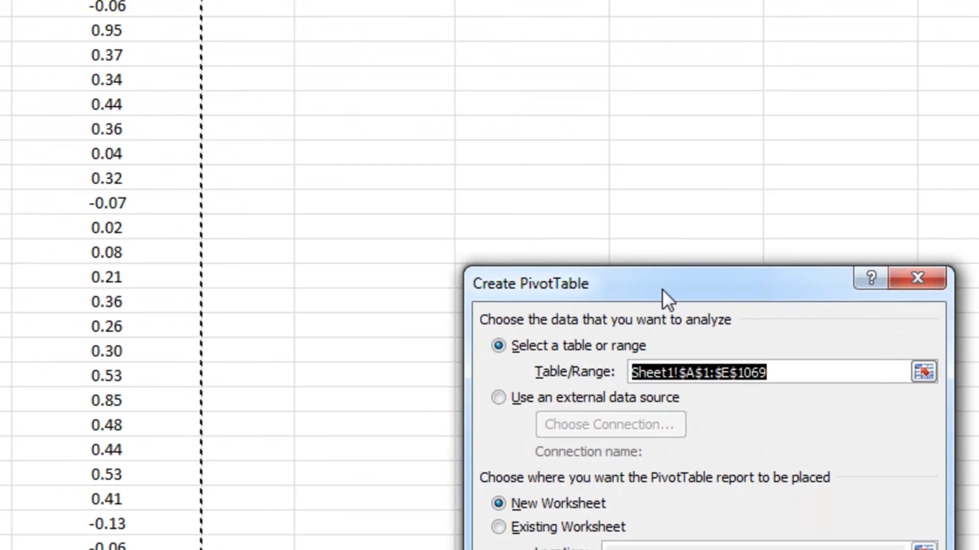
{"action": "left_click_drag", "start_coordinate": [749, 335], "coordinate": [541, 175]}
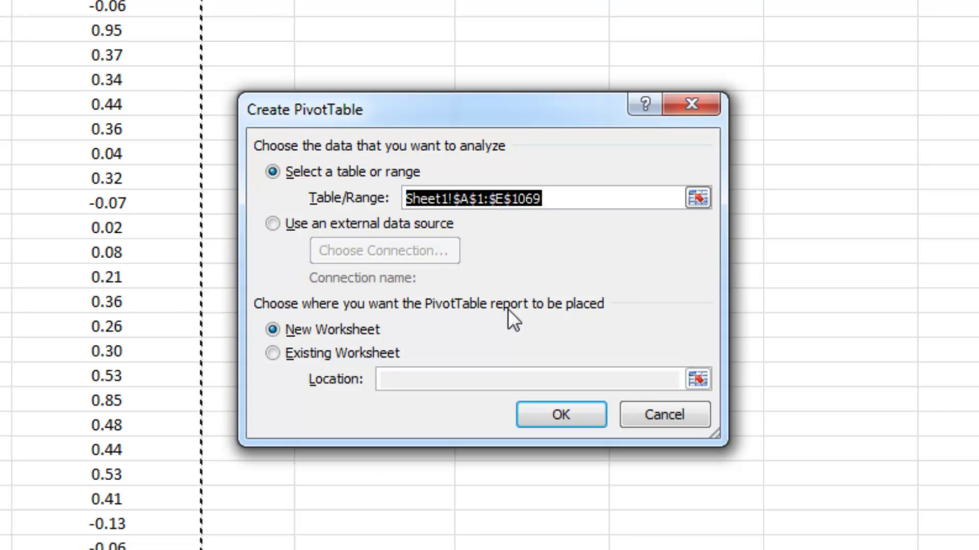
{"action": "left_click", "coordinate": [273, 356]}
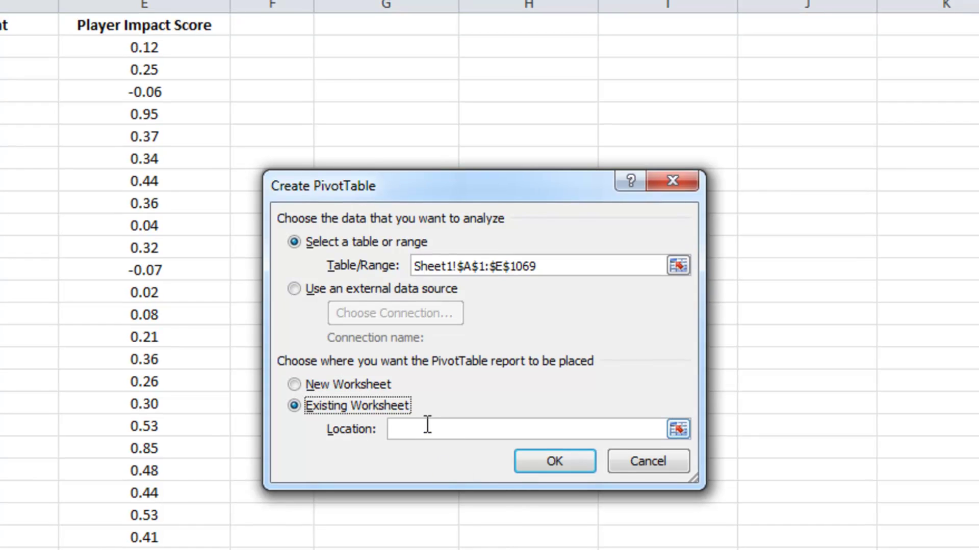
{"action": "left_click", "coordinate": [427, 426]}
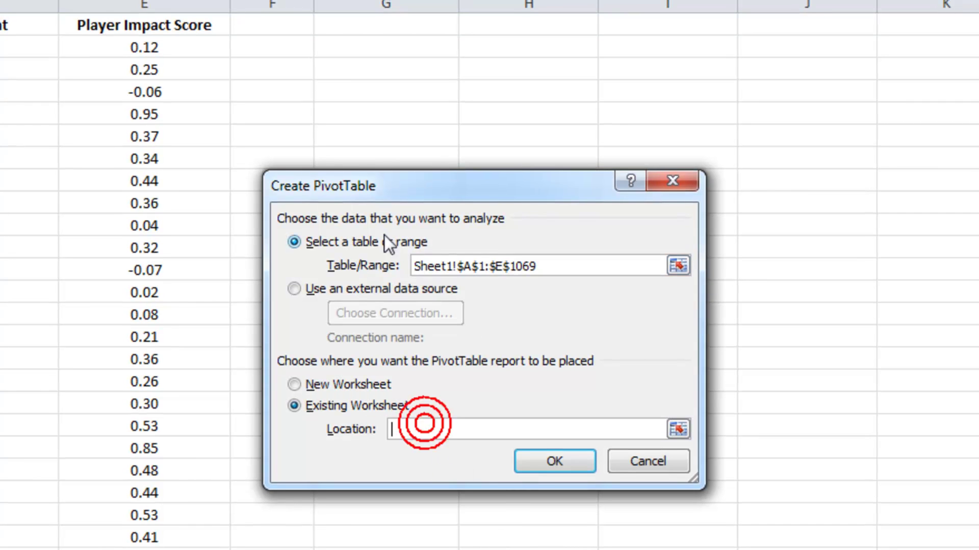
{"action": "left_click", "coordinate": [321, 46]}
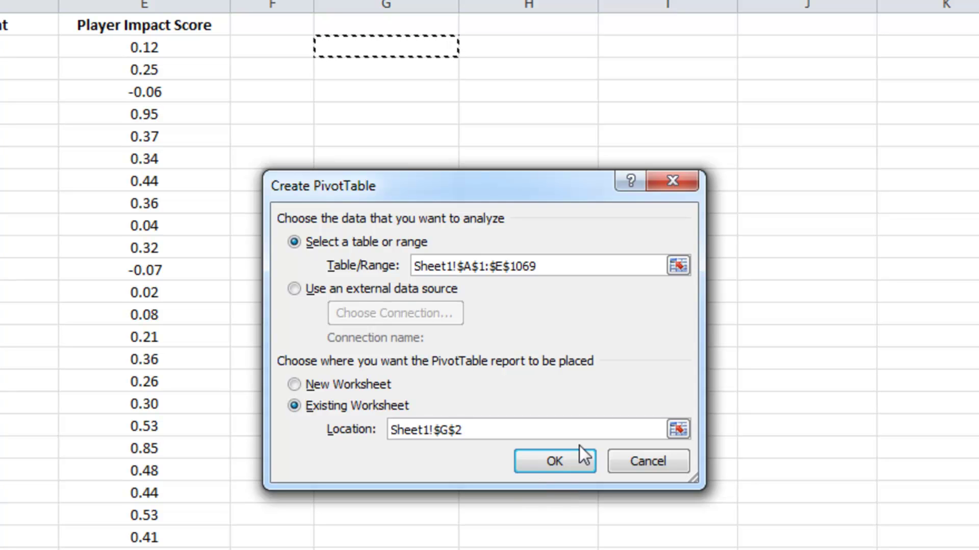
{"action": "left_click", "coordinate": [559, 463]}
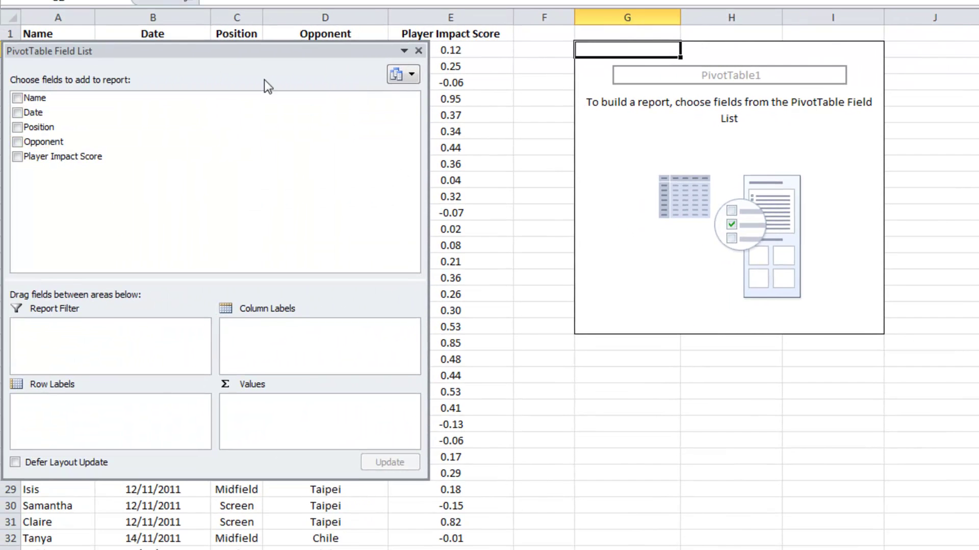
Add Position and Name as row labels and Player Impact Score as the values of the PivotTable.
{"action": "left_click_drag", "start_coordinate": [190, 51], "coordinate": [978, 234]}
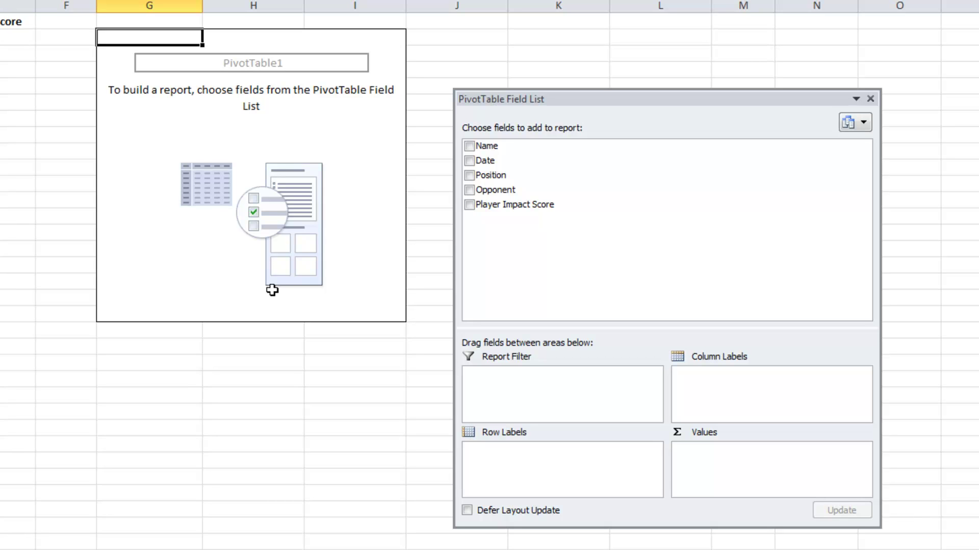
{"action": "left_click_drag", "start_coordinate": [652, 101], "coordinate": [623, 42]}
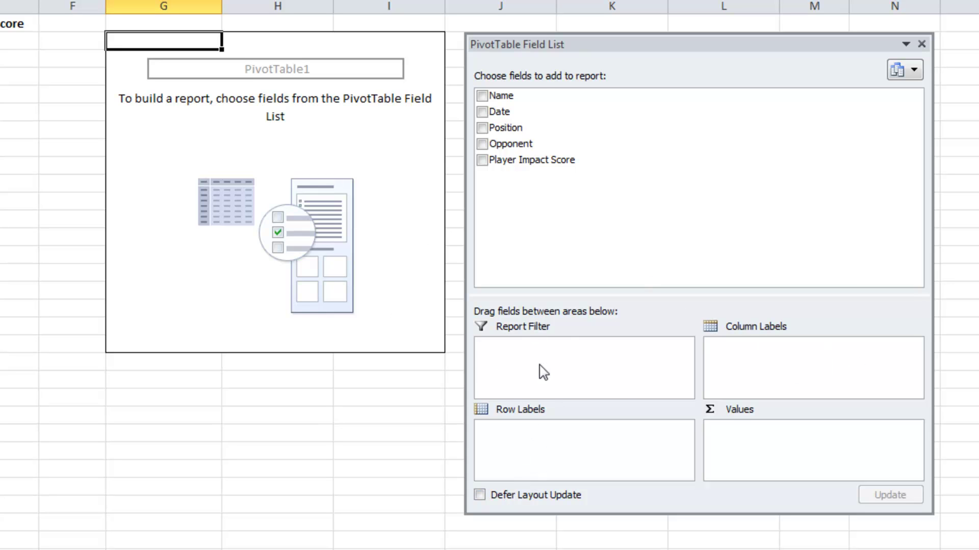
{"action": "left_click", "coordinate": [481, 128]}
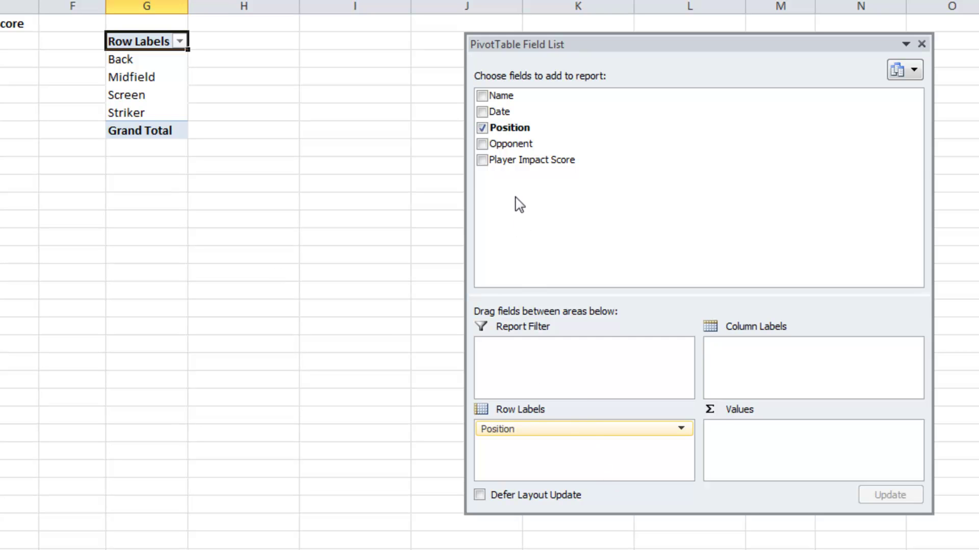
{"action": "left_click", "coordinate": [482, 97]}
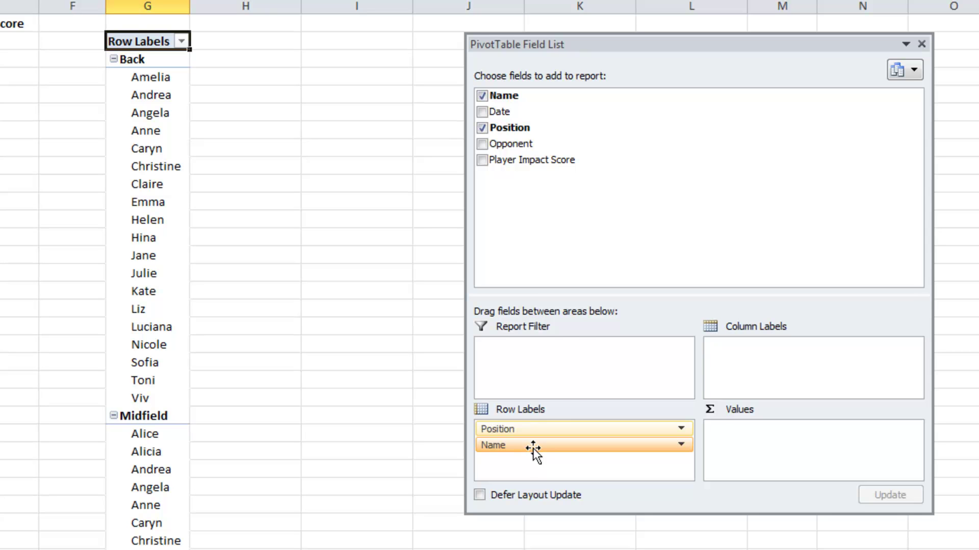
{"action": "left_click", "coordinate": [482, 160]}
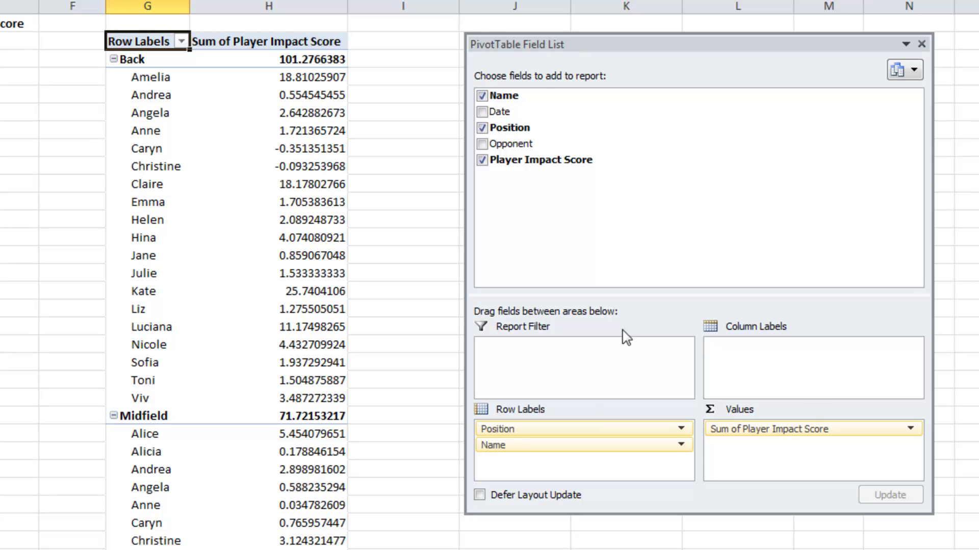
Add the Opponent field to the PivotTable and place it in the column labels.
{"action": "left_click_drag", "start_coordinate": [637, 45], "coordinate": [547, 42]}
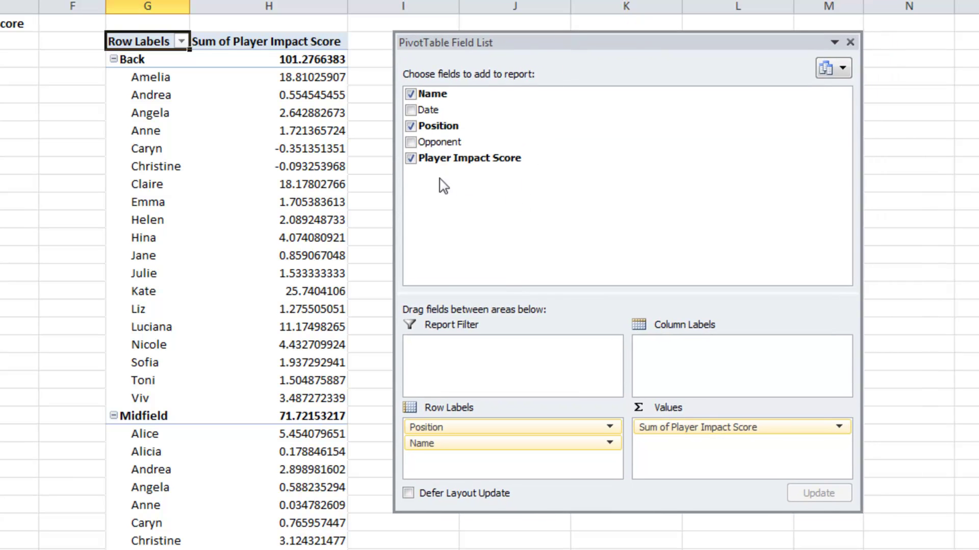
{"action": "left_click_drag", "start_coordinate": [568, 43], "coordinate": [621, 134]}
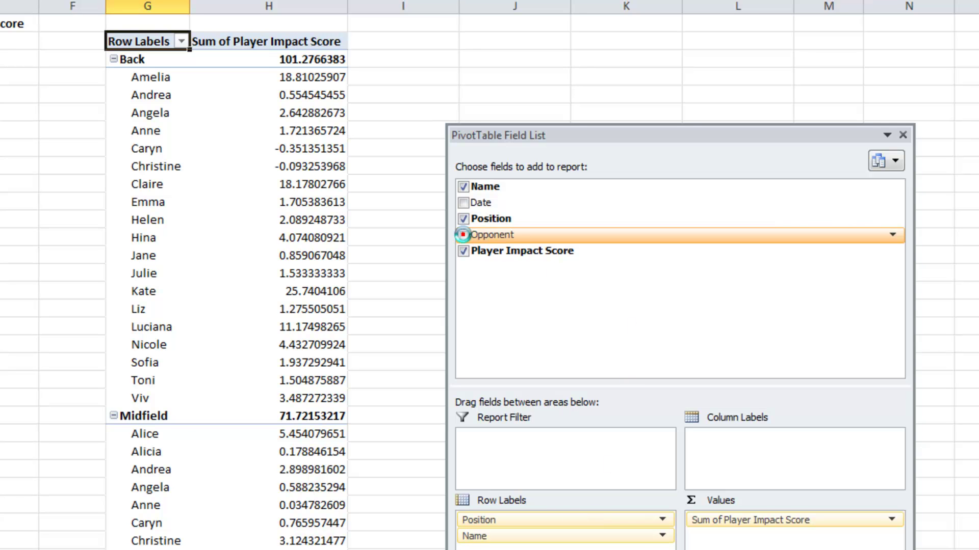
{"action": "left_click", "coordinate": [463, 235]}
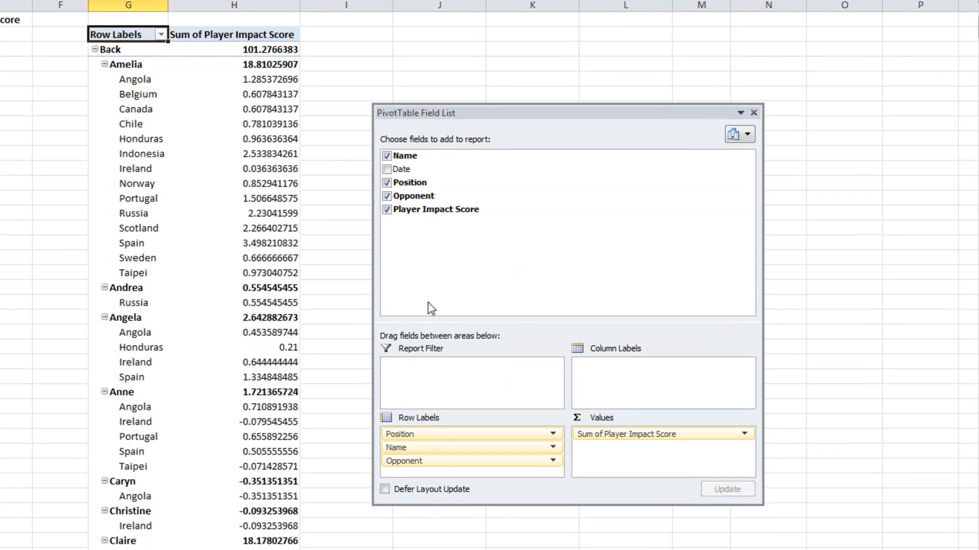
{"action": "left_click", "coordinate": [439, 460]}
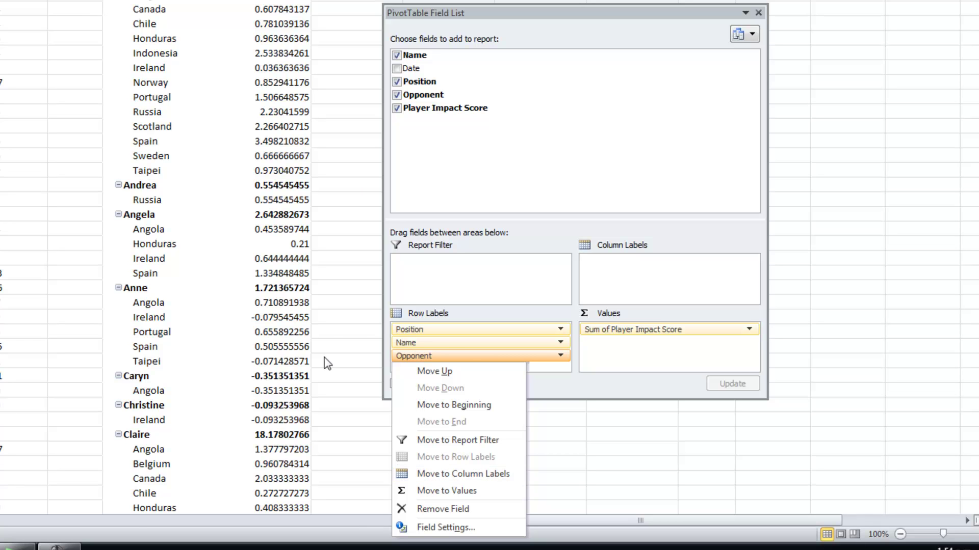
{"action": "left_click_drag", "start_coordinate": [571, 309], "coordinate": [622, 277]}
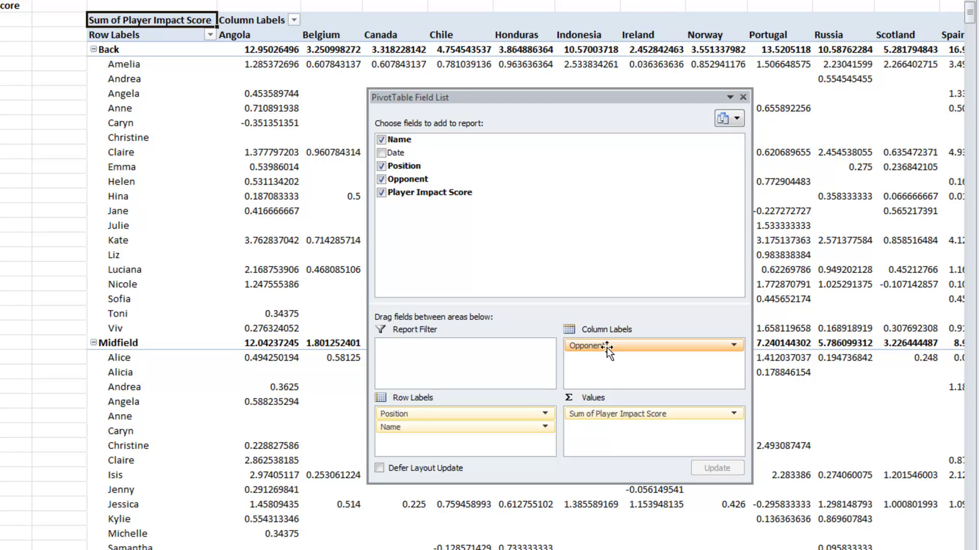
Move the Position field from the row labels to the report filter and close the field list.
{"action": "left_click", "coordinate": [411, 414]}
{"action": "left_click_drag", "start_coordinate": [438, 415], "coordinate": [432, 360]}
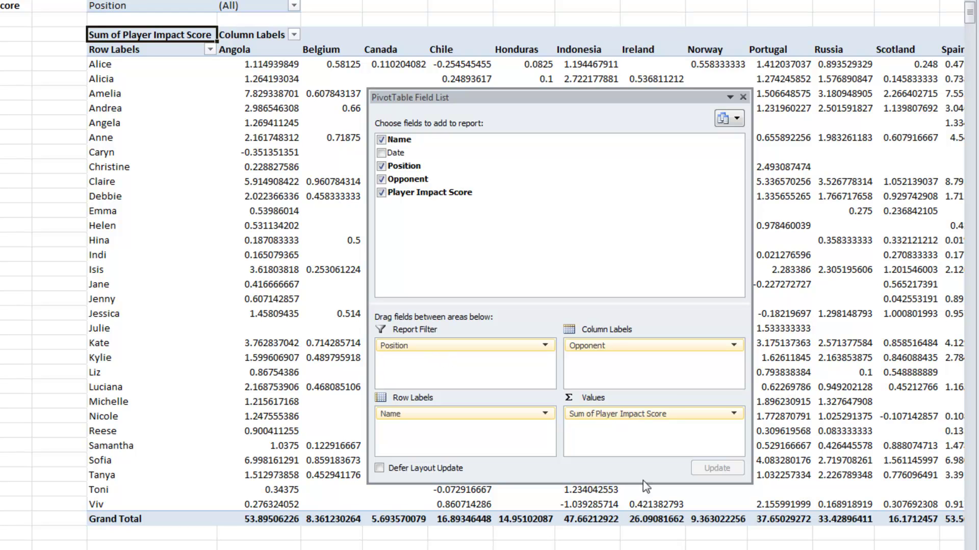
{"action": "left_click", "coordinate": [743, 96]}
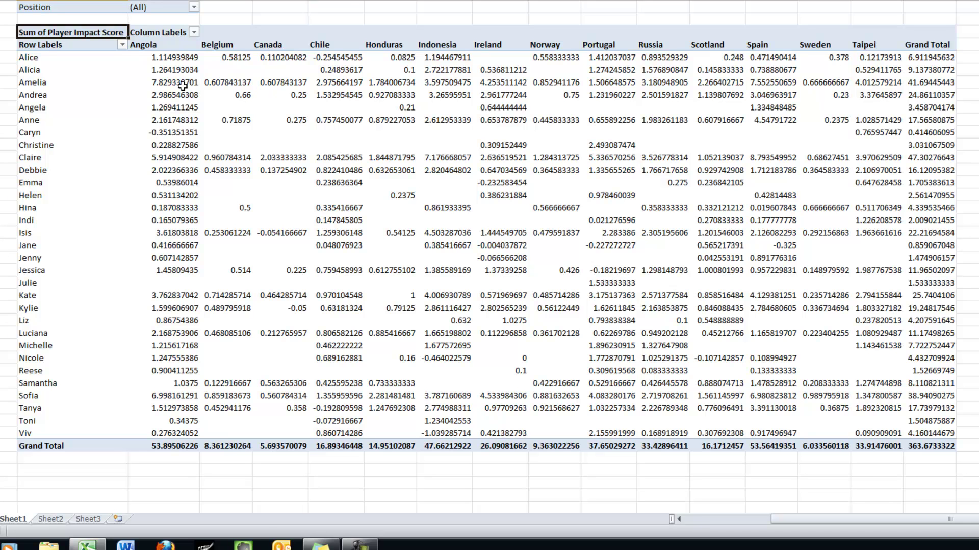
Summarize the Player Impact Score values by Average and format them as Number with 2 decimal places.
{"action": "mouse_move", "coordinate": [183, 85]}
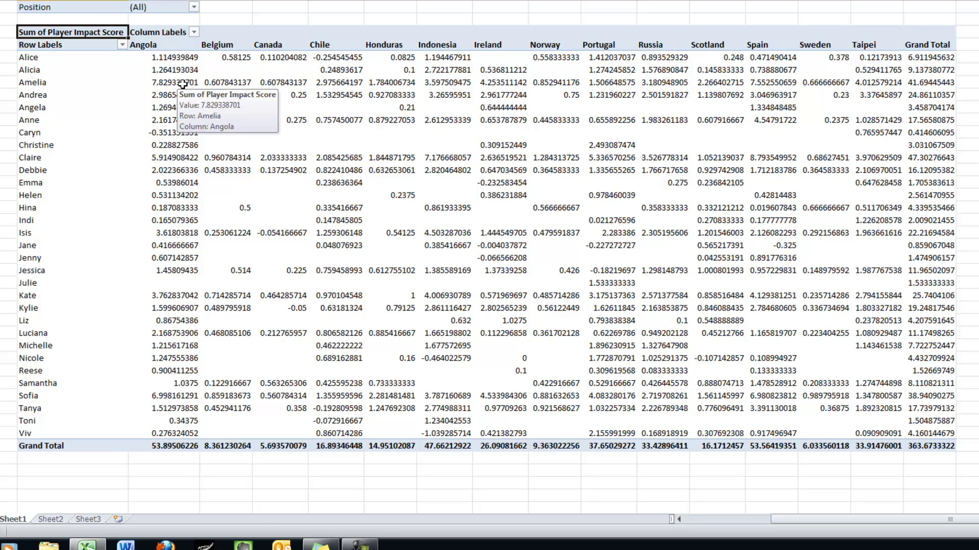
{"action": "right_click", "coordinate": [183, 84]}
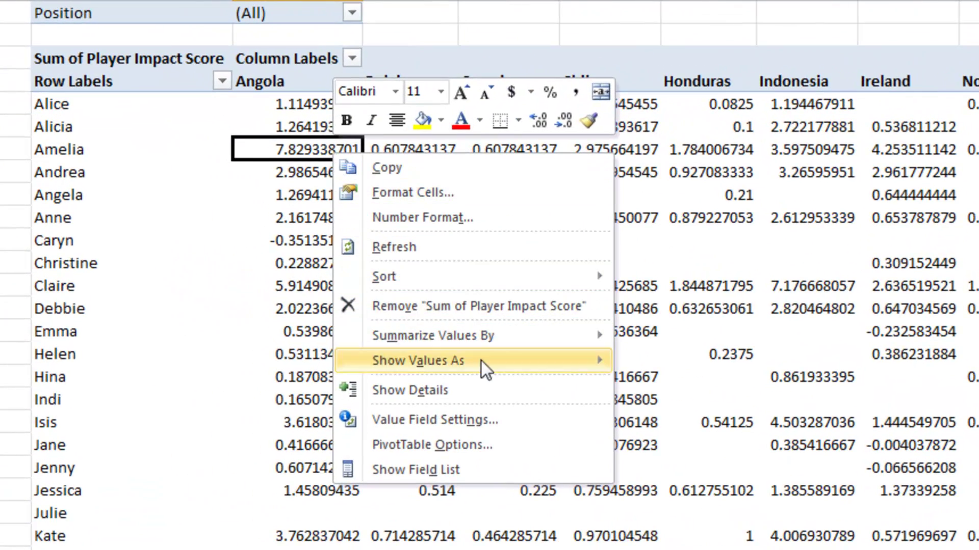
{"action": "left_click", "coordinate": [485, 419]}
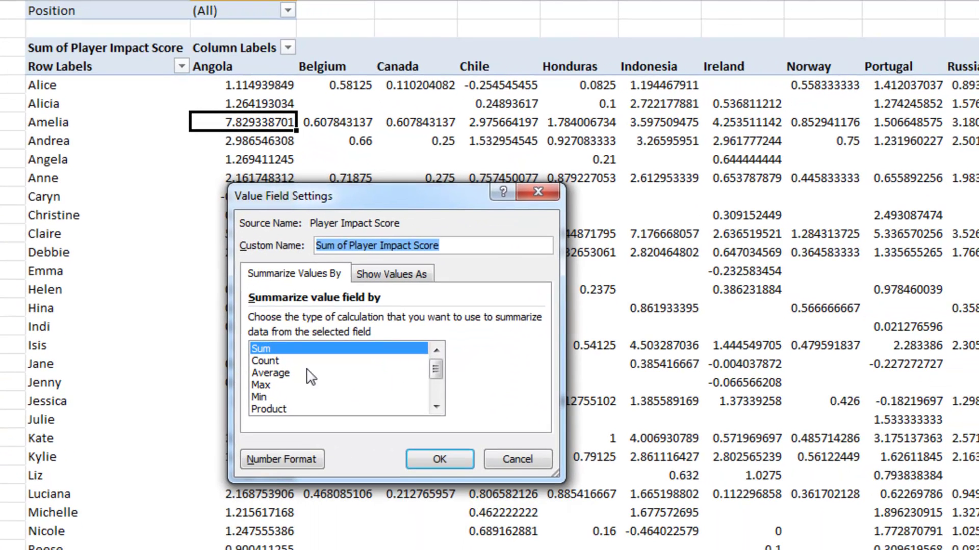
{"action": "left_click", "coordinate": [286, 373]}
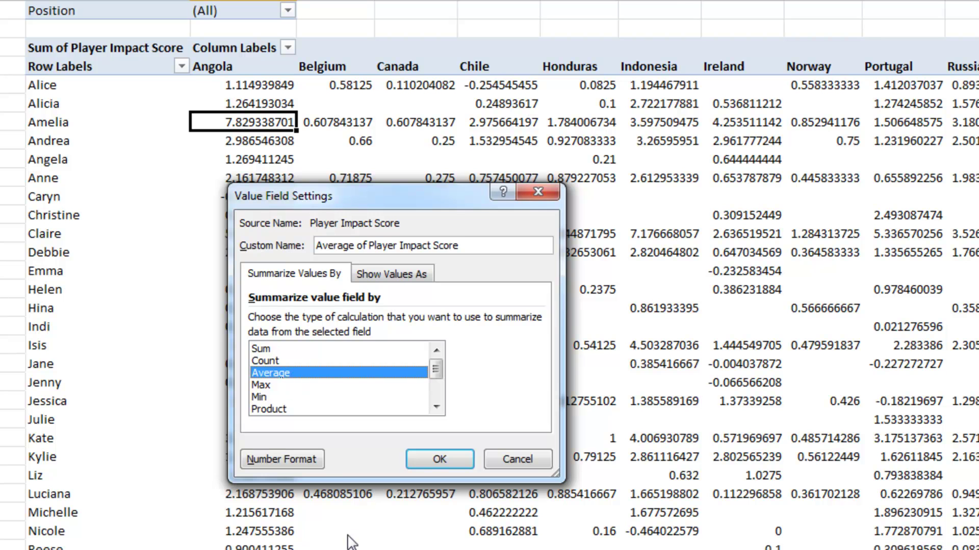
{"action": "left_click", "coordinate": [304, 462]}
{"action": "left_click", "coordinate": [234, 217]}
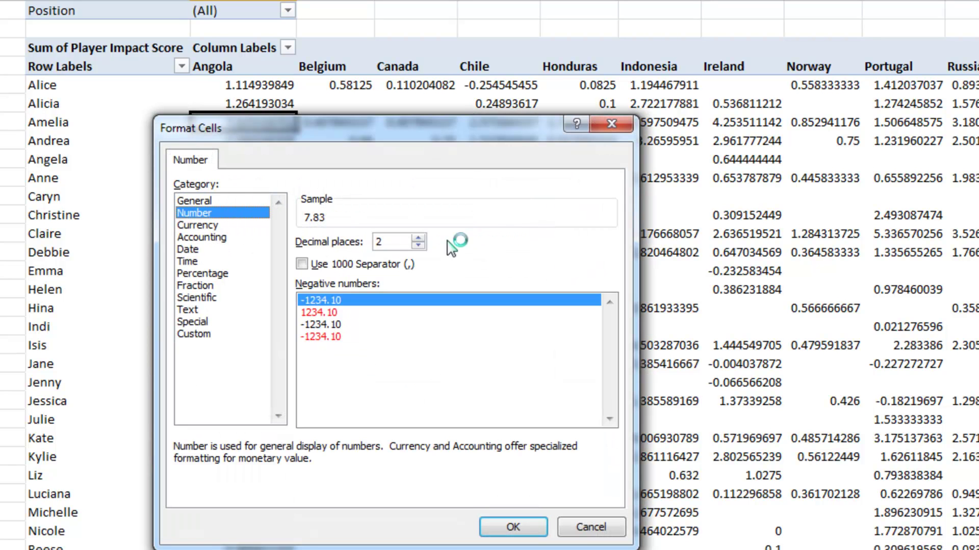
{"action": "left_click", "coordinate": [514, 525]}
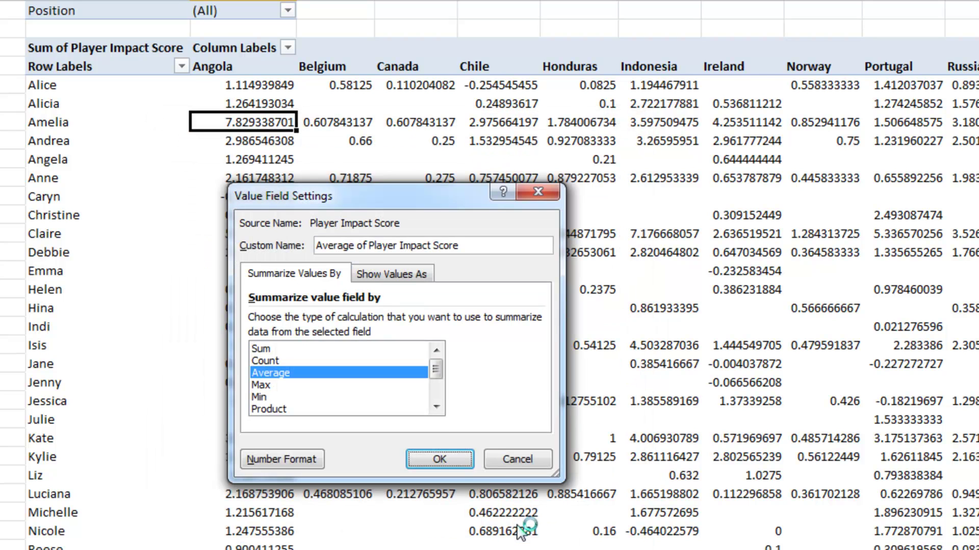
{"action": "left_click", "coordinate": [445, 459]}
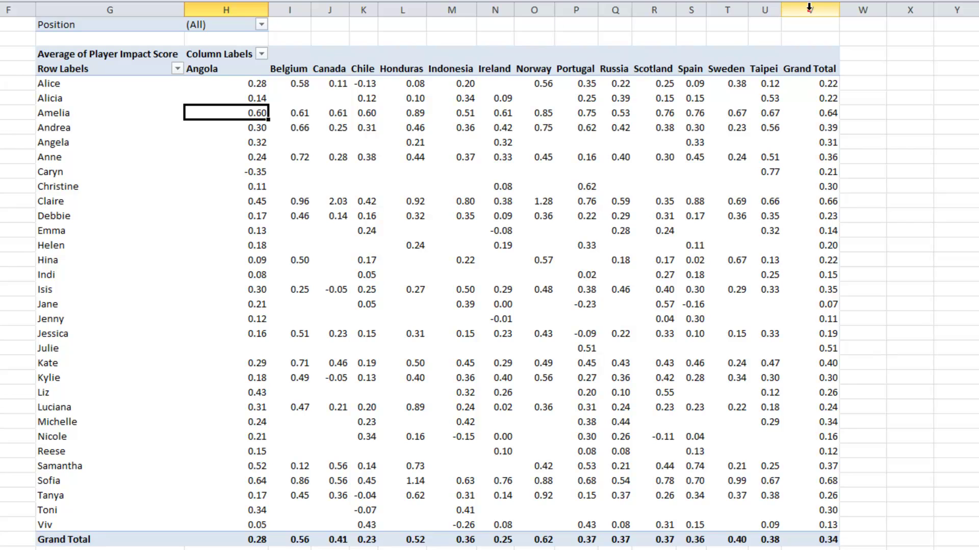
Center the contents of columns I through V, covering the PivotTable from Belgium to Grand Total.
{"action": "left_click_drag", "start_coordinate": [809, 7], "coordinate": [290, 9]}
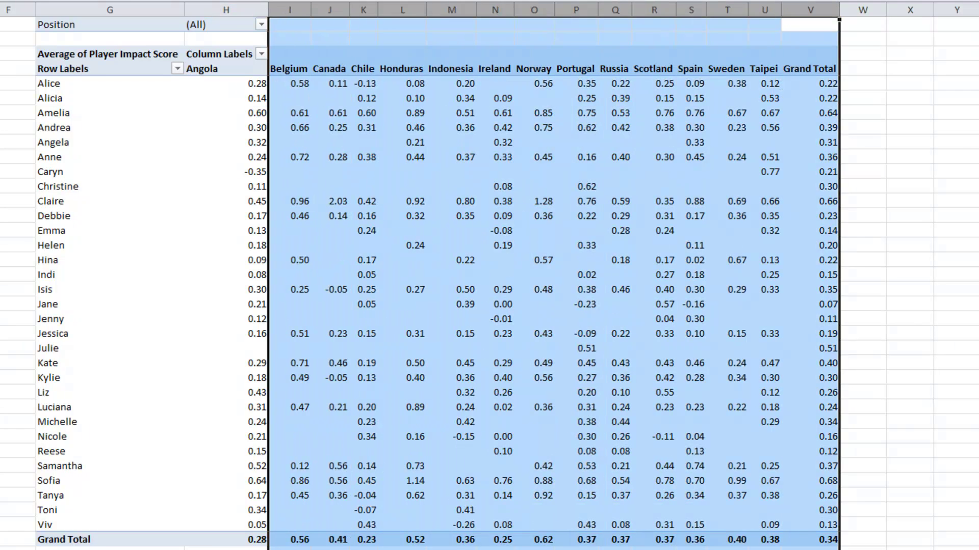
{"action": "key", "text": "alt+h"}
{"action": "key", "text": "a"}
{"action": "key", "text": "c"}
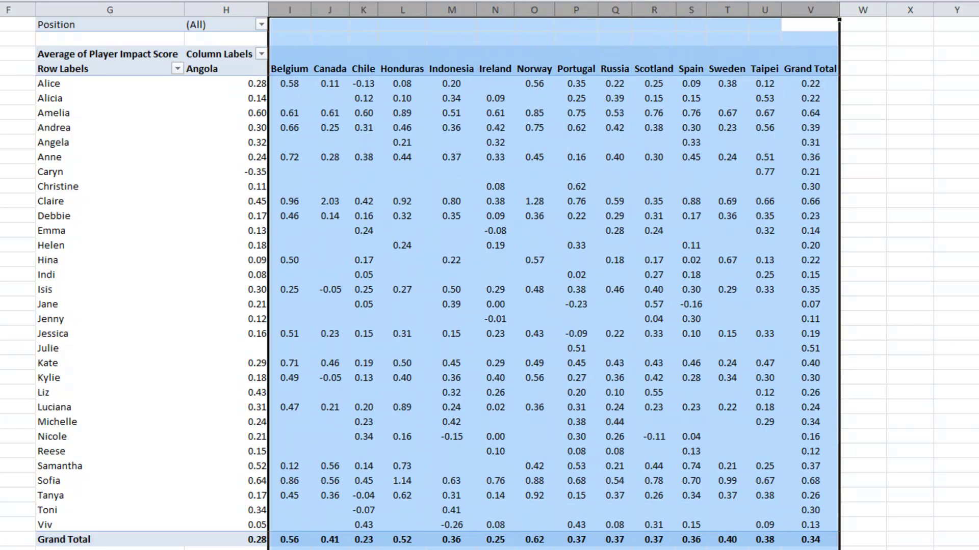
{"action": "left_click", "coordinate": [911, 215]}
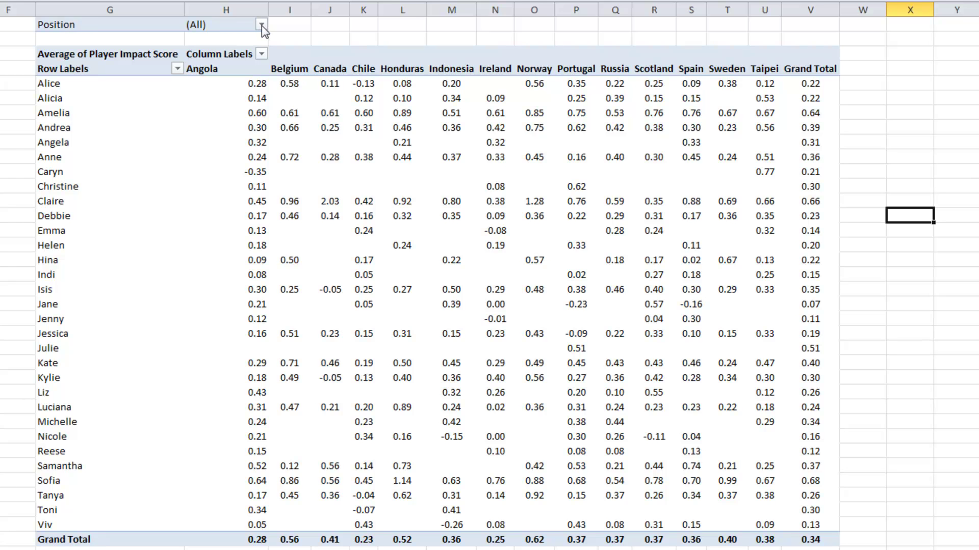
Show the PivotTable field list again and move it clear of the Grand Total column.
{"action": "left_click", "coordinate": [153, 142]}
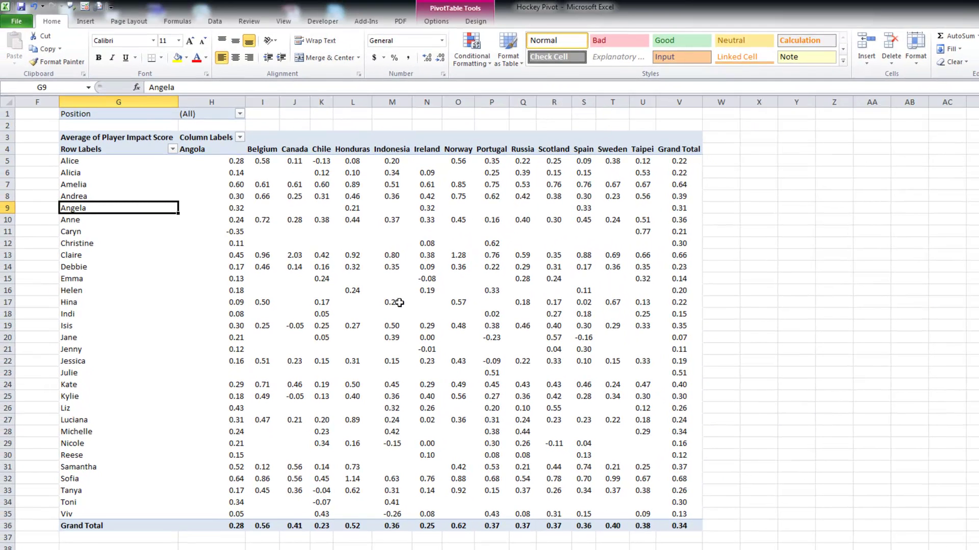
{"action": "left_click", "coordinate": [450, 24]}
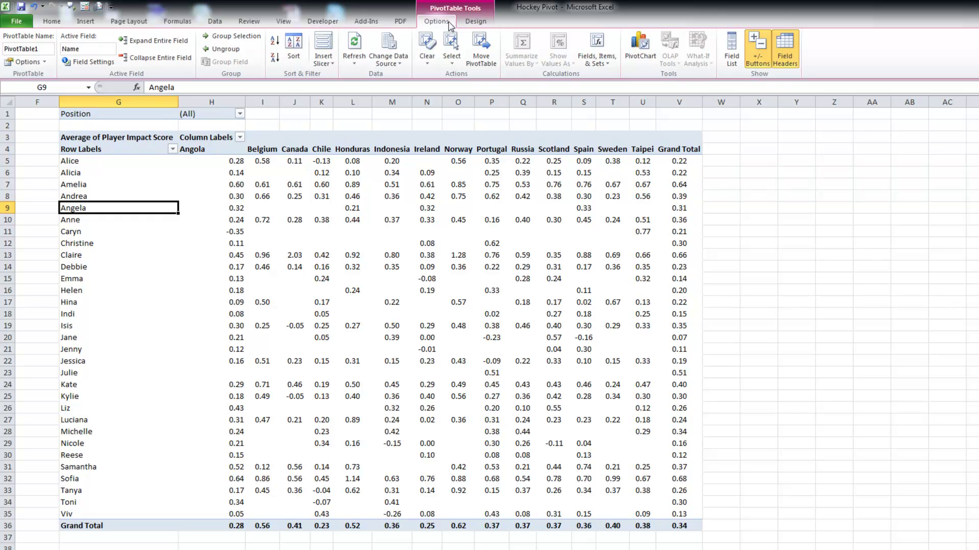
{"action": "left_click", "coordinate": [732, 51]}
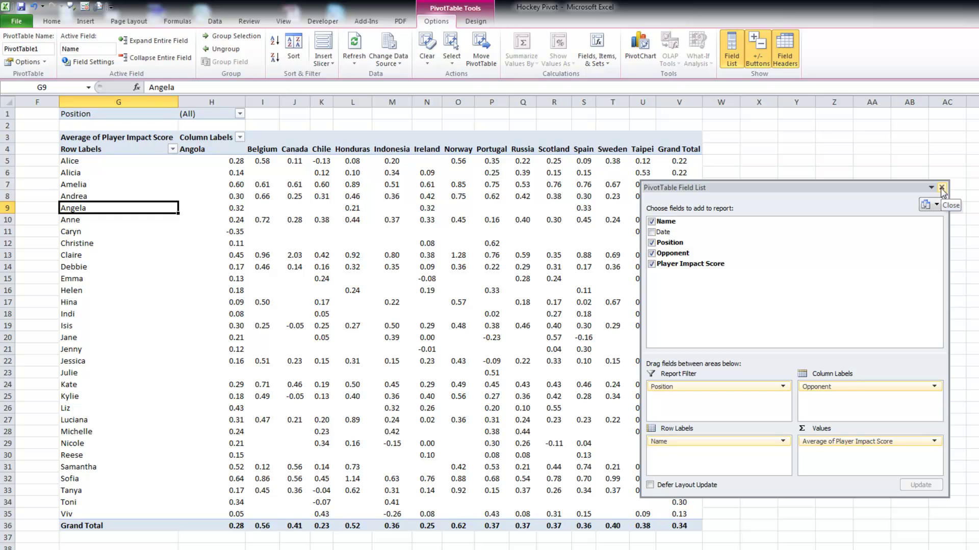
{"action": "left_click_drag", "start_coordinate": [798, 188], "coordinate": [875, 146]}
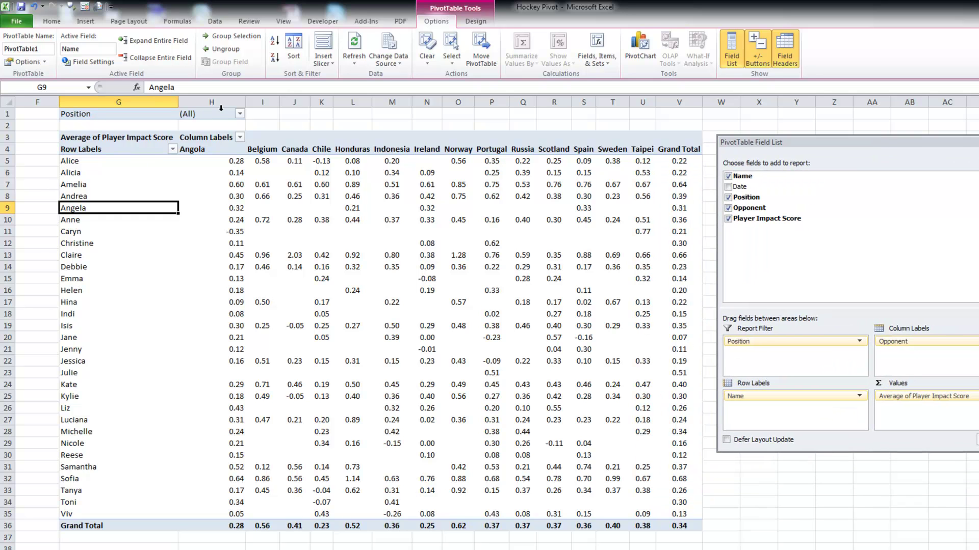
Filter the PivotTable's Position report filter to Back and reposition the field list beside the table.
{"action": "left_click", "coordinate": [239, 113]}
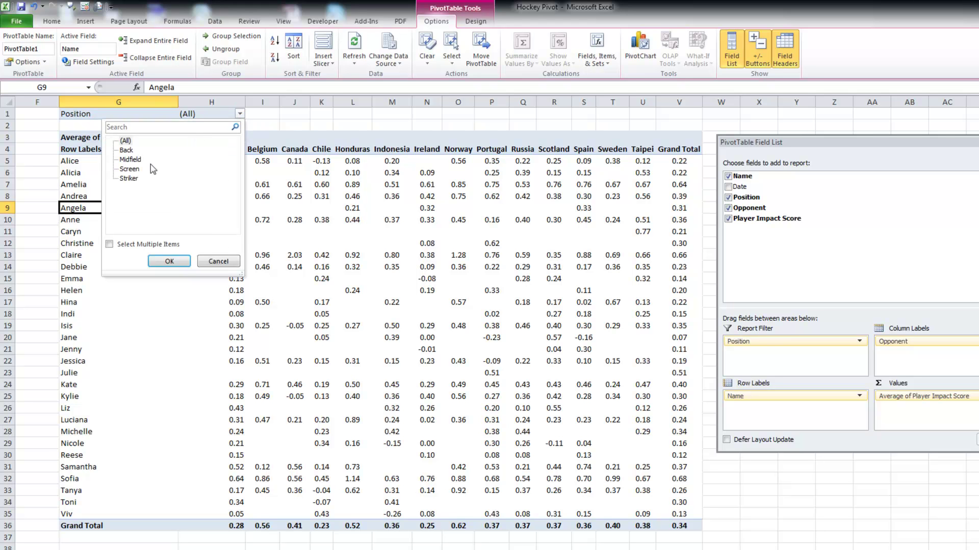
{"action": "left_click", "coordinate": [127, 150]}
{"action": "left_click", "coordinate": [162, 261]}
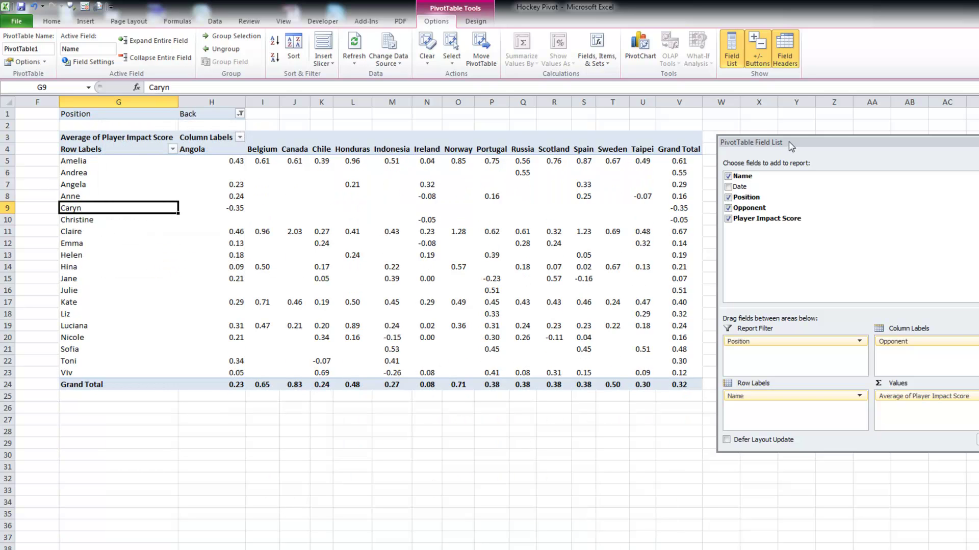
{"action": "left_click_drag", "start_coordinate": [790, 146], "coordinate": [796, 191]}
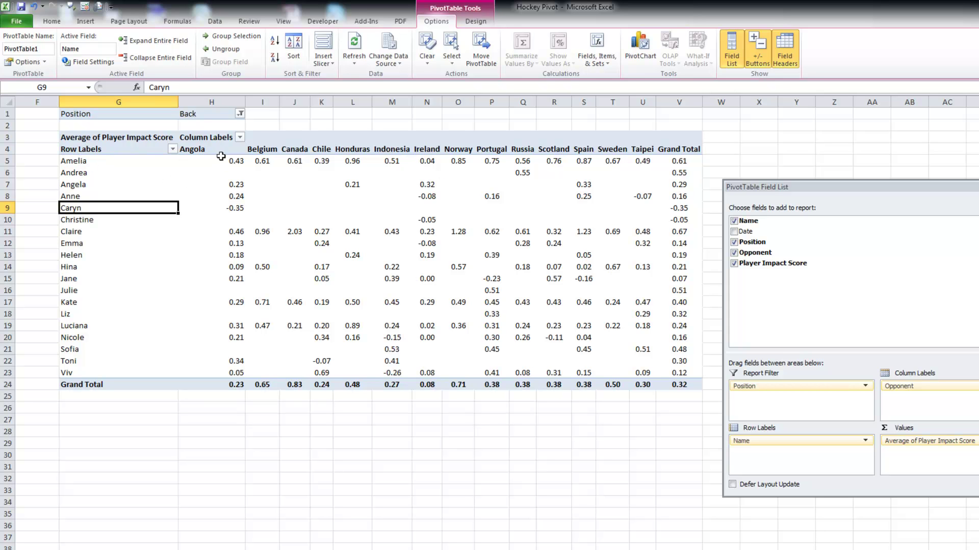
Filter the Opponent column labels to show only Belgium, Chile, Indonesia and Norway.
{"action": "left_click", "coordinate": [239, 137]}
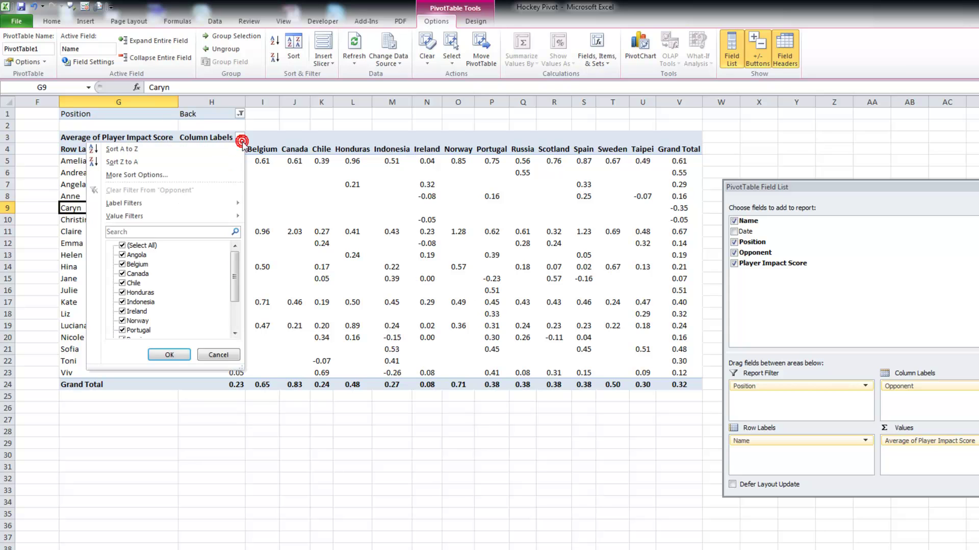
{"action": "left_click", "coordinate": [125, 245]}
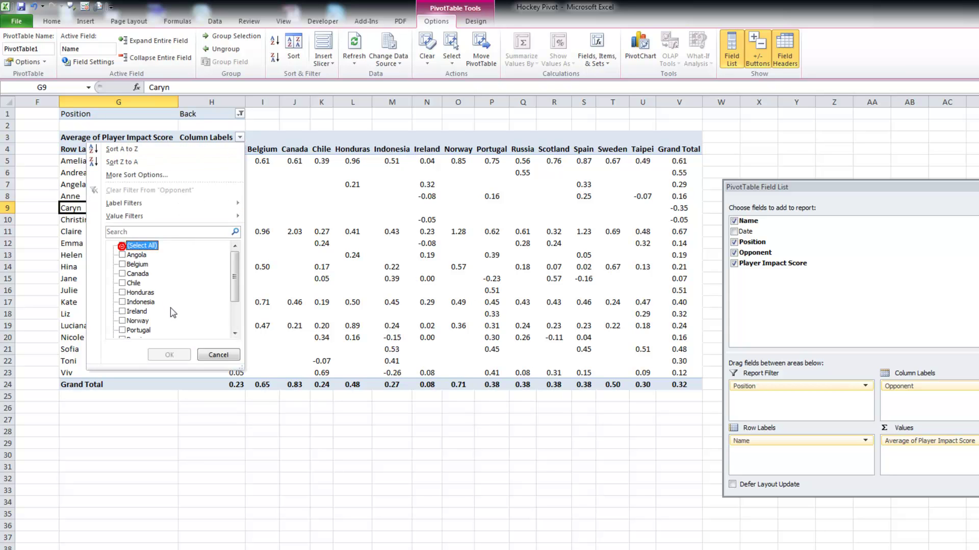
{"action": "left_click", "coordinate": [123, 264]}
{"action": "left_click", "coordinate": [123, 283]}
{"action": "left_click", "coordinate": [122, 302]}
{"action": "left_click", "coordinate": [123, 321]}
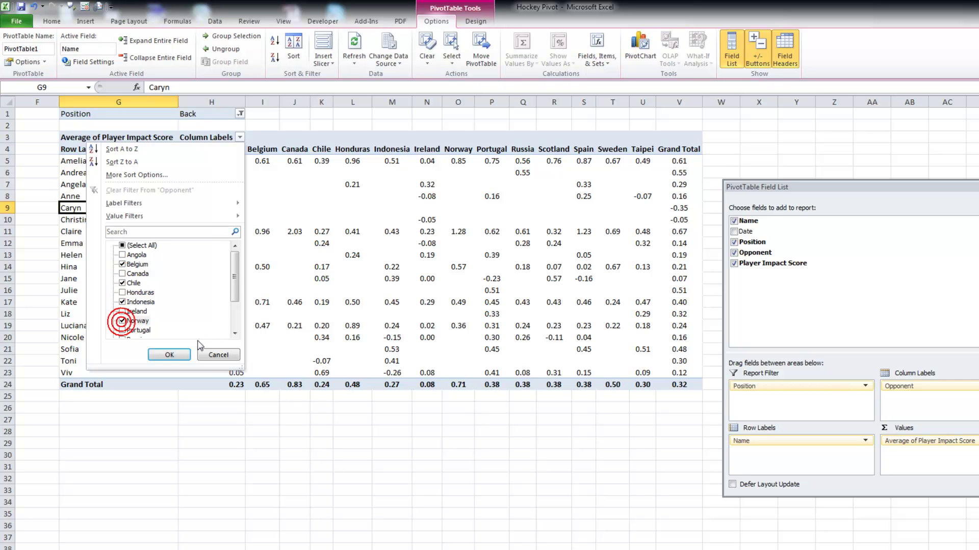
{"action": "left_click", "coordinate": [169, 355]}
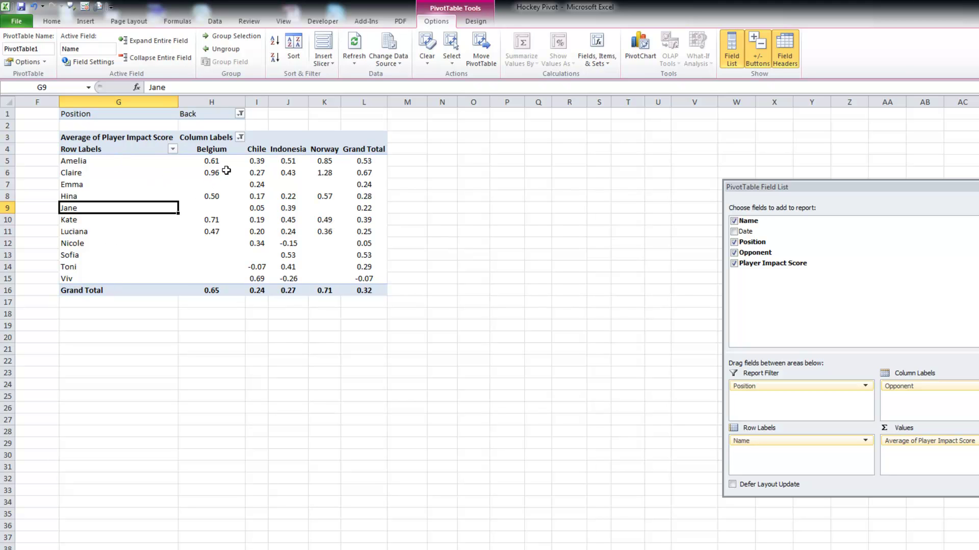
Widen columns H through L to one equal, slightly larger width.
{"action": "left_click", "coordinate": [219, 97]}
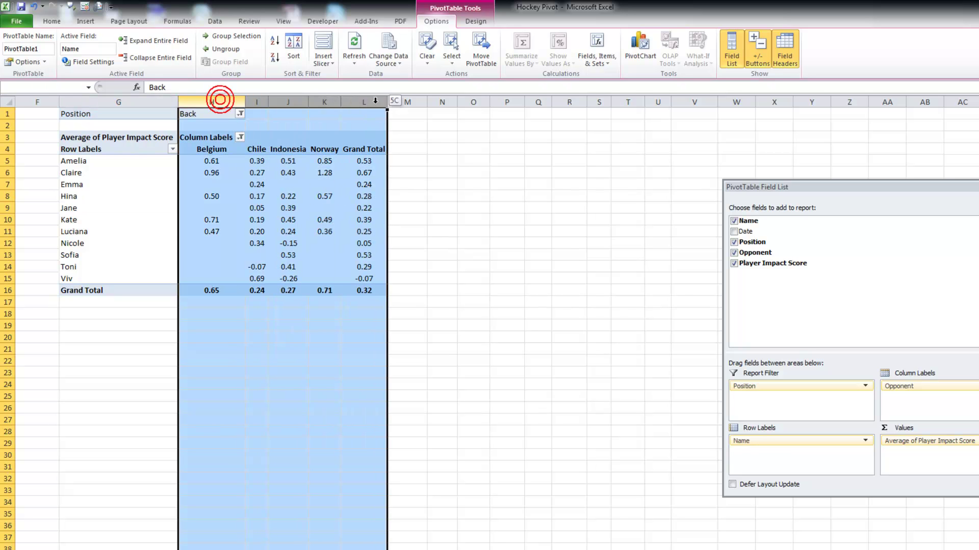
{"action": "left_click_drag", "start_coordinate": [245, 98], "coordinate": [252, 98]}
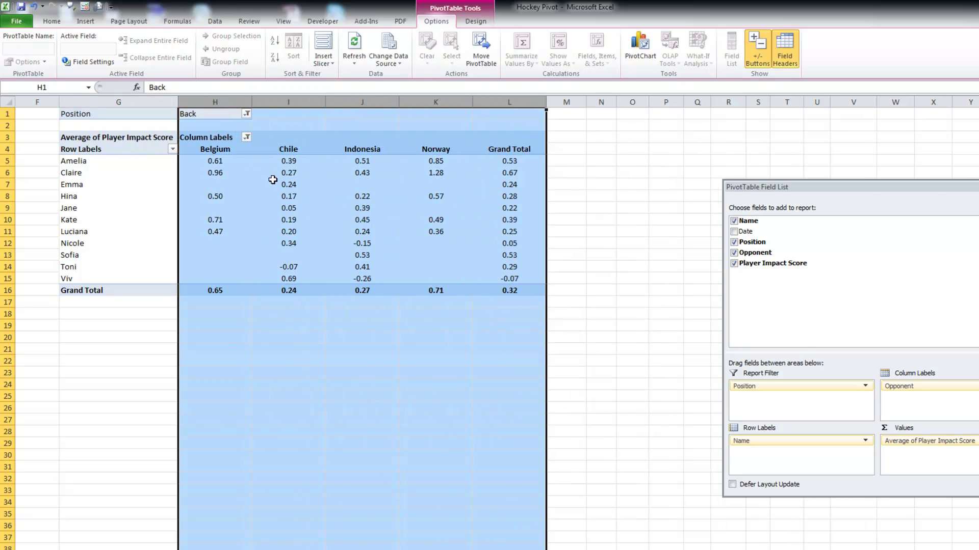
{"action": "left_click", "coordinate": [89, 341]}
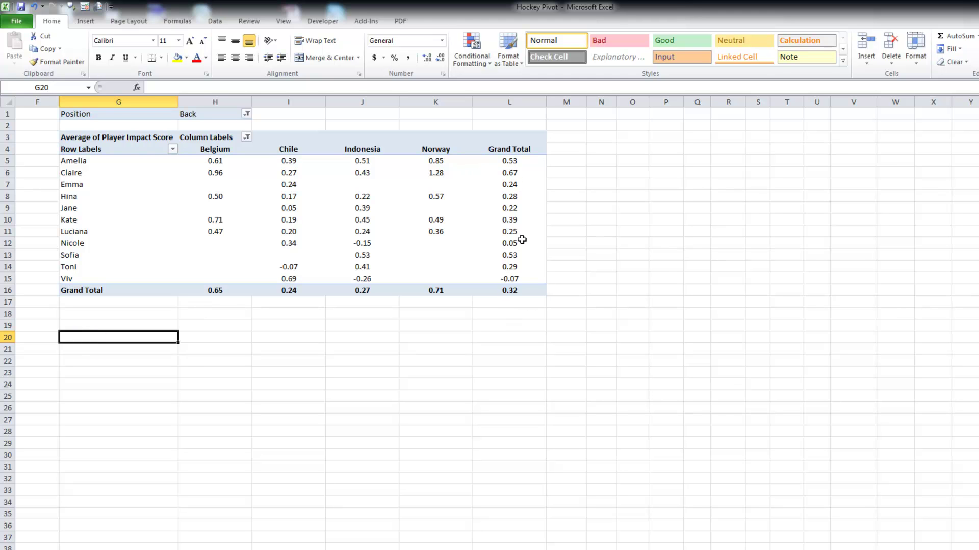
Examine the back players' average scores per opponent and in the Grand Total column.
{"action": "left_click", "coordinate": [76, 162]}
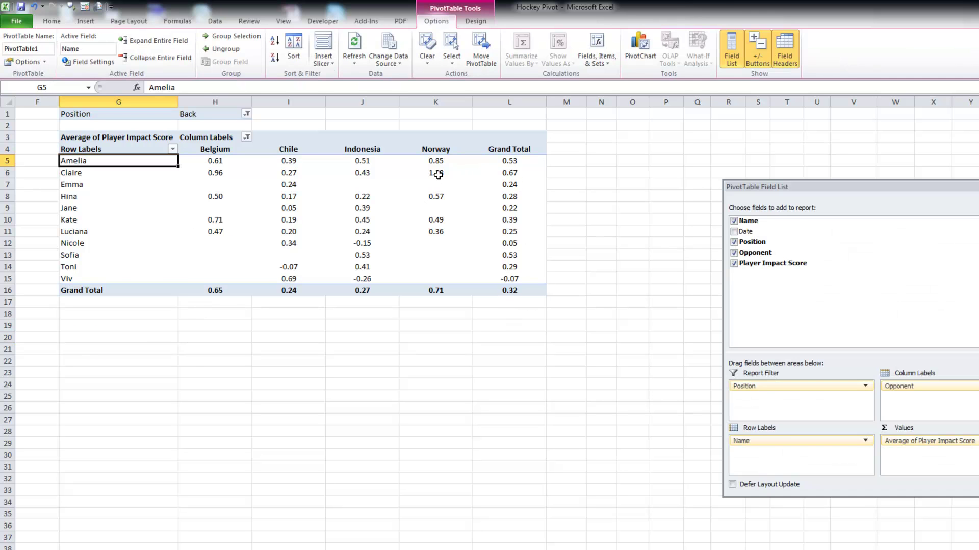
{"action": "mouse_move", "coordinate": [216, 167]}
{"action": "mouse_move", "coordinate": [532, 267]}
{"action": "left_click", "coordinate": [519, 100]}
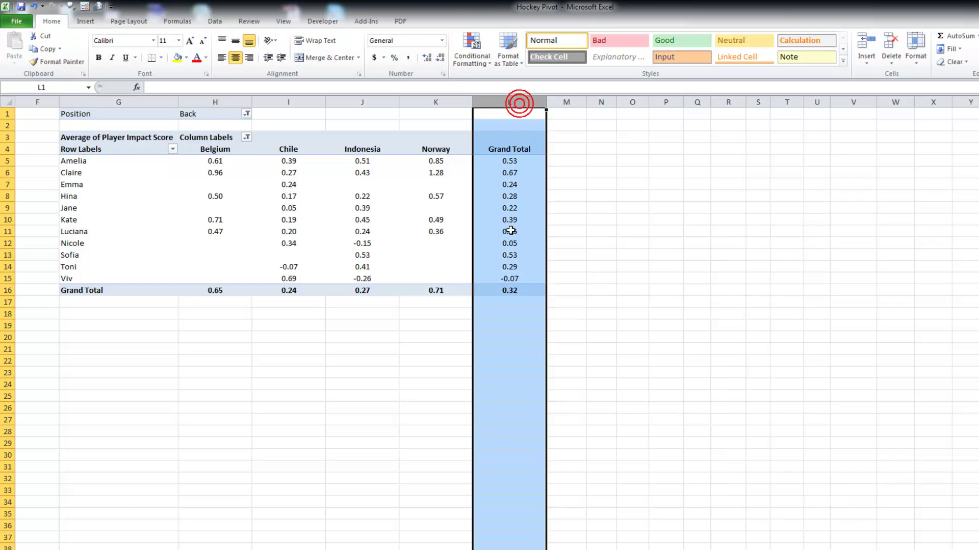
{"action": "left_click", "coordinate": [528, 163]}
Bring the field list next to the PivotTable and switch the Position report filter to Midfield.
{"action": "left_click_drag", "start_coordinate": [834, 189], "coordinate": [677, 143]}
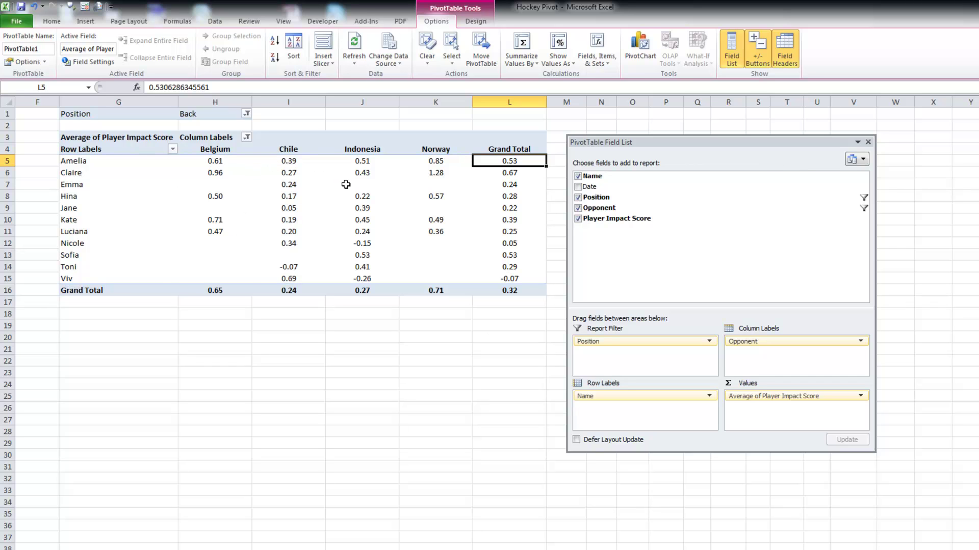
{"action": "left_click", "coordinate": [247, 113]}
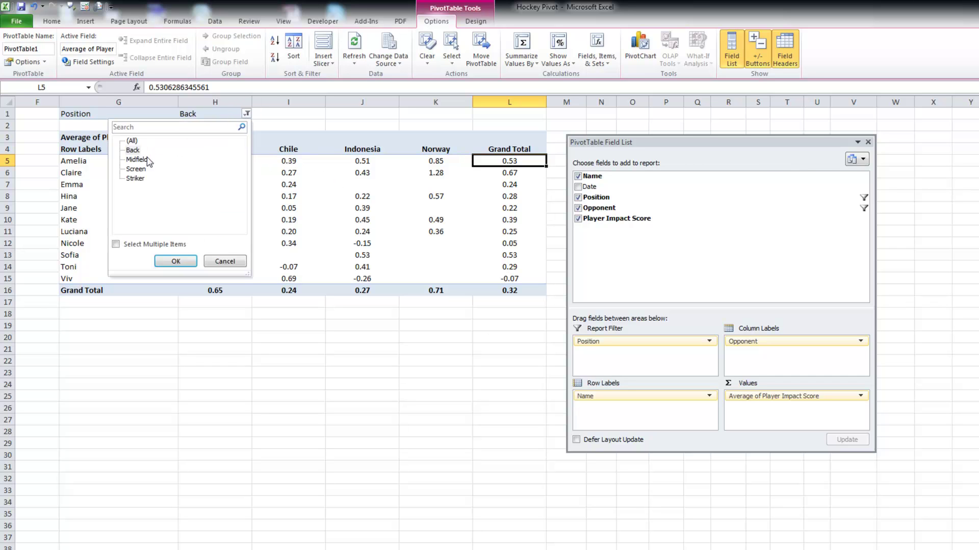
{"action": "left_click", "coordinate": [138, 160]}
{"action": "left_click", "coordinate": [176, 262]}
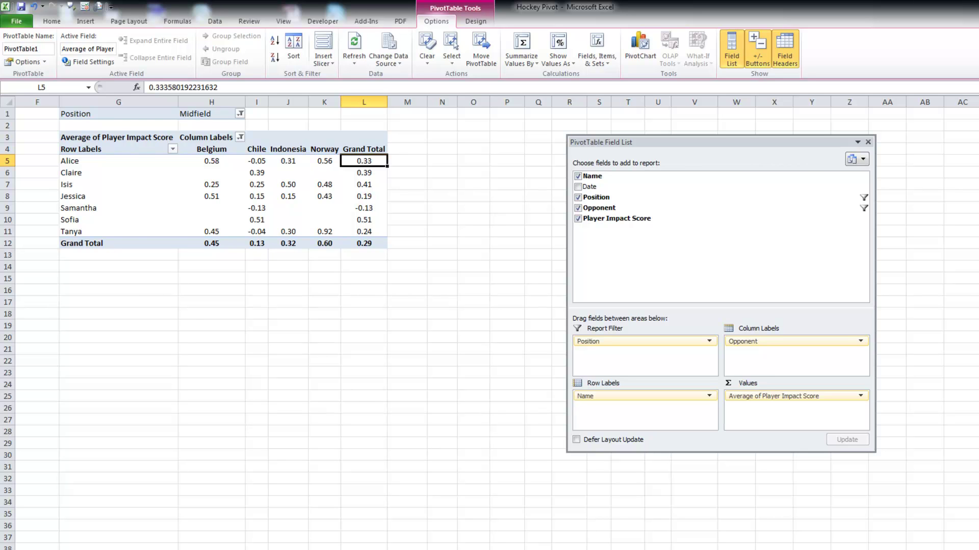
Move the field list away from the PivotTable so it no longer covers the Grand Total column.
{"action": "scroll", "coordinate": [459, 255], "scroll_direction": "left", "scroll_amount": 2}
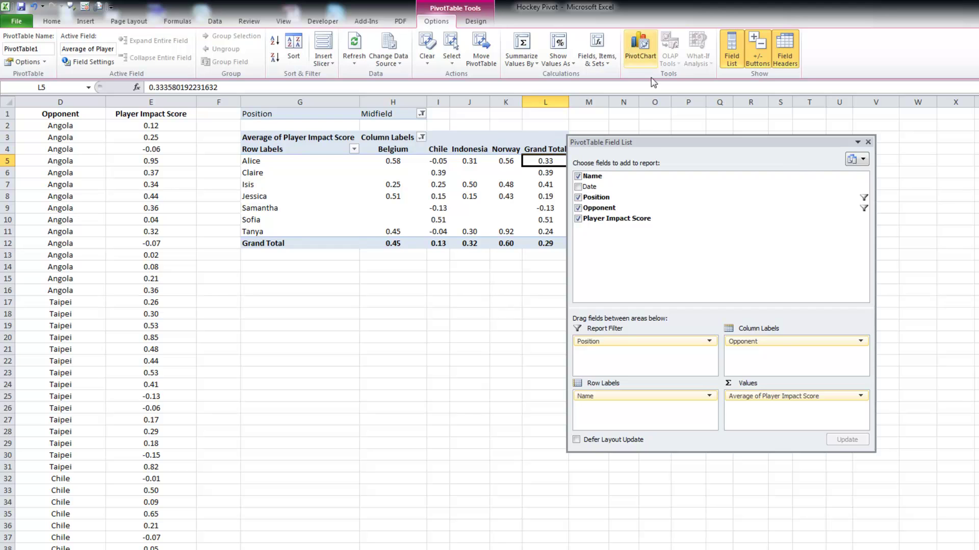
{"action": "left_click_drag", "start_coordinate": [660, 142], "coordinate": [697, 130]}
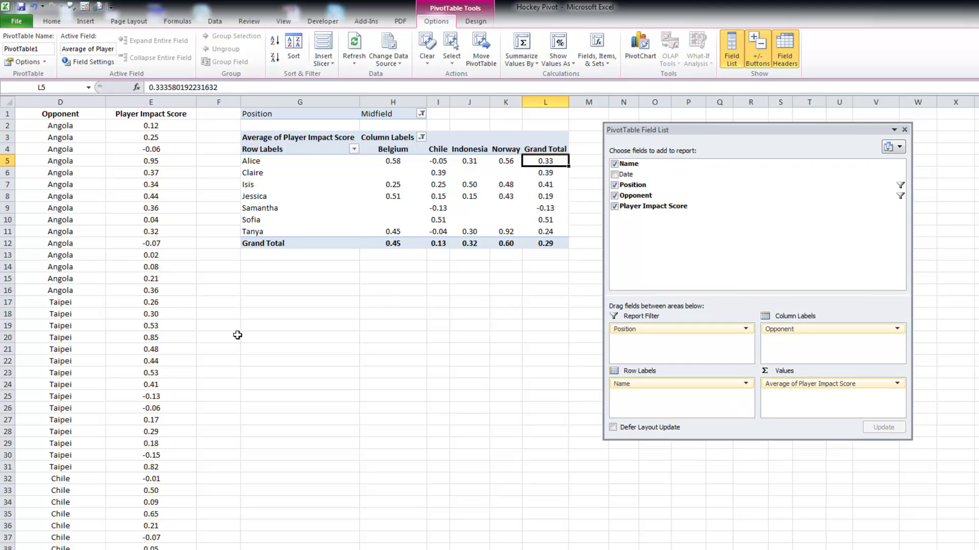
{"action": "left_click", "coordinate": [311, 150]}
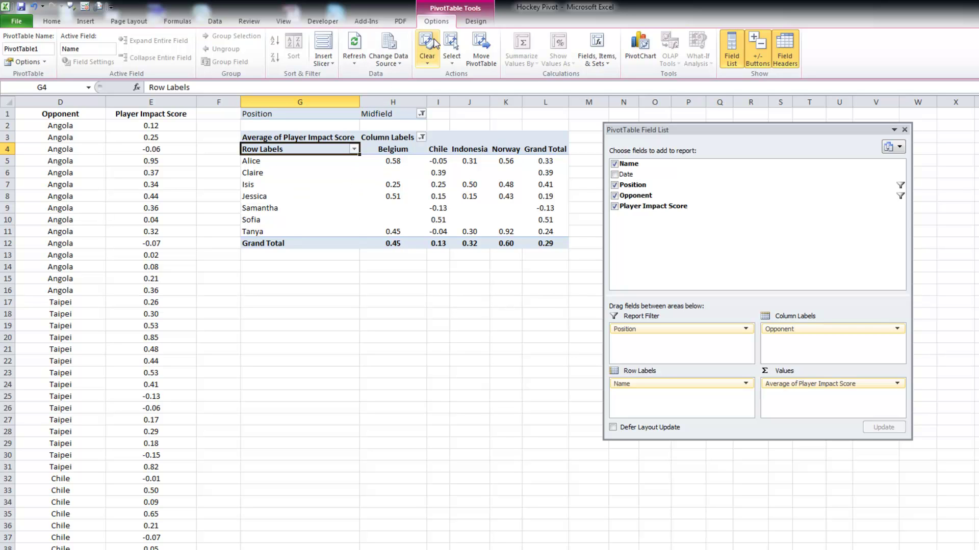
{"action": "left_click", "coordinate": [301, 312]}
Apply the Medium PivotTable style with black header and total rows and a light gray body.
{"action": "left_click", "coordinate": [293, 198]}
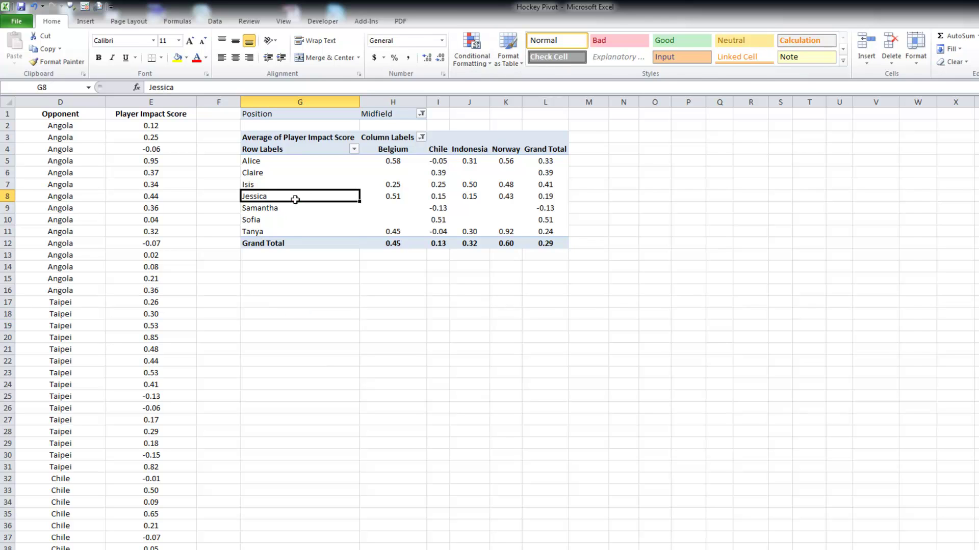
{"action": "left_click", "coordinate": [475, 21]}
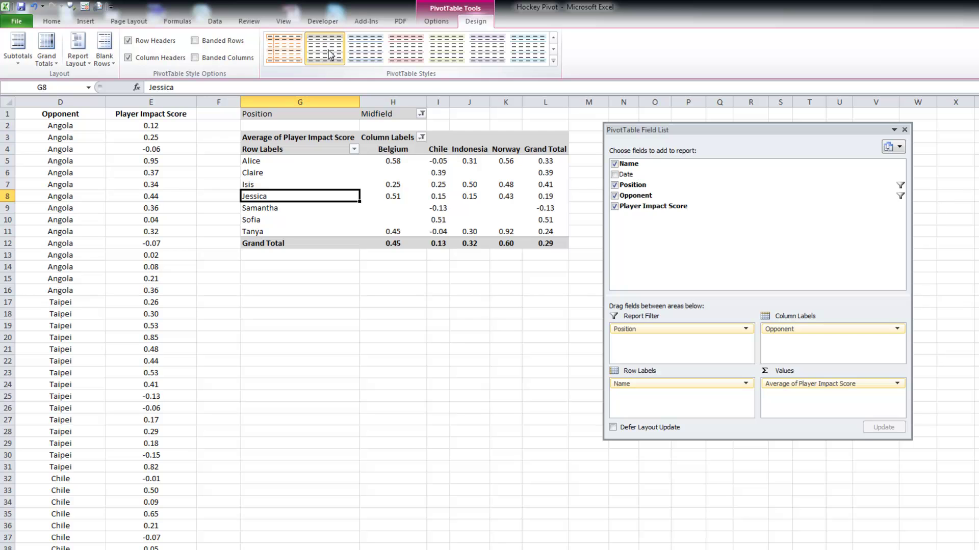
{"action": "left_click", "coordinate": [553, 62]}
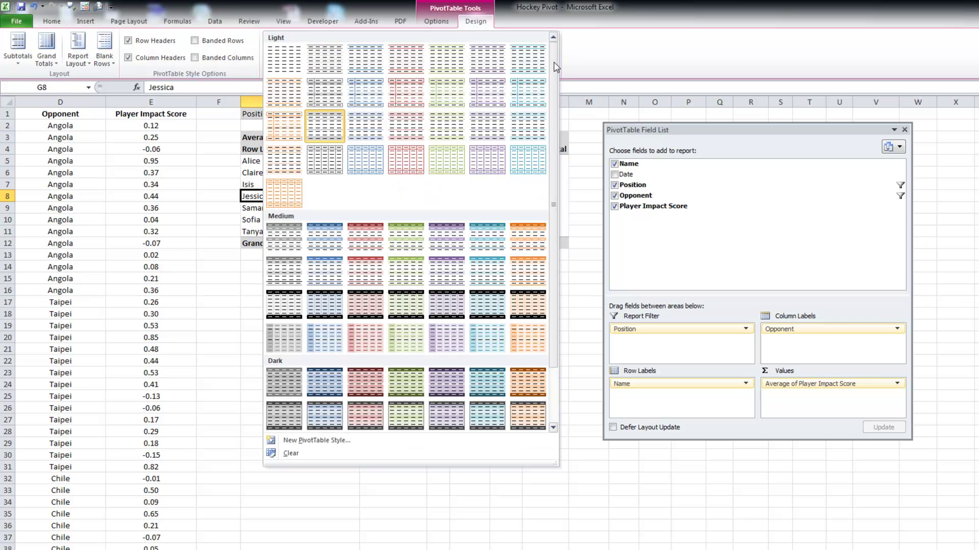
{"action": "left_click", "coordinate": [284, 304]}
{"action": "left_click", "coordinate": [291, 350]}
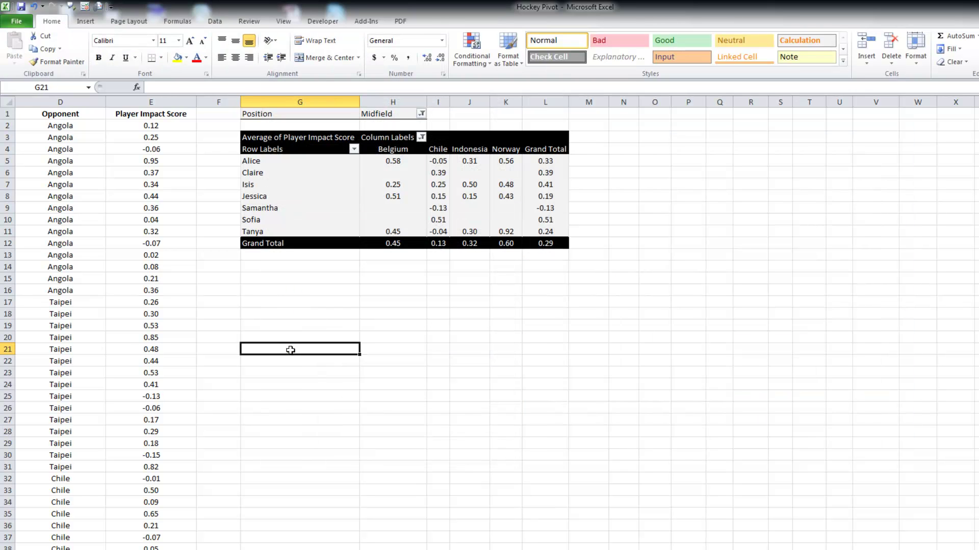
{"action": "left_click", "coordinate": [318, 208]}
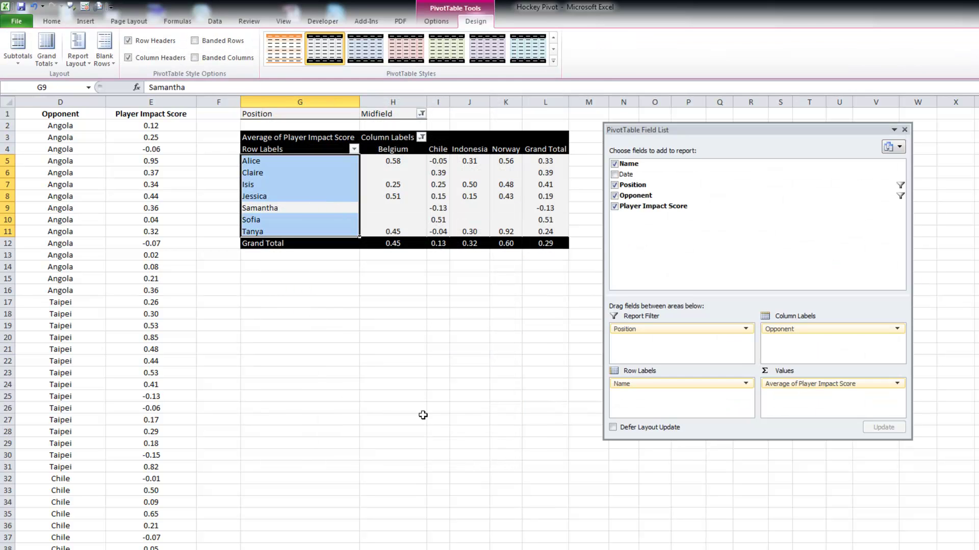
{"action": "left_click", "coordinate": [283, 298]}
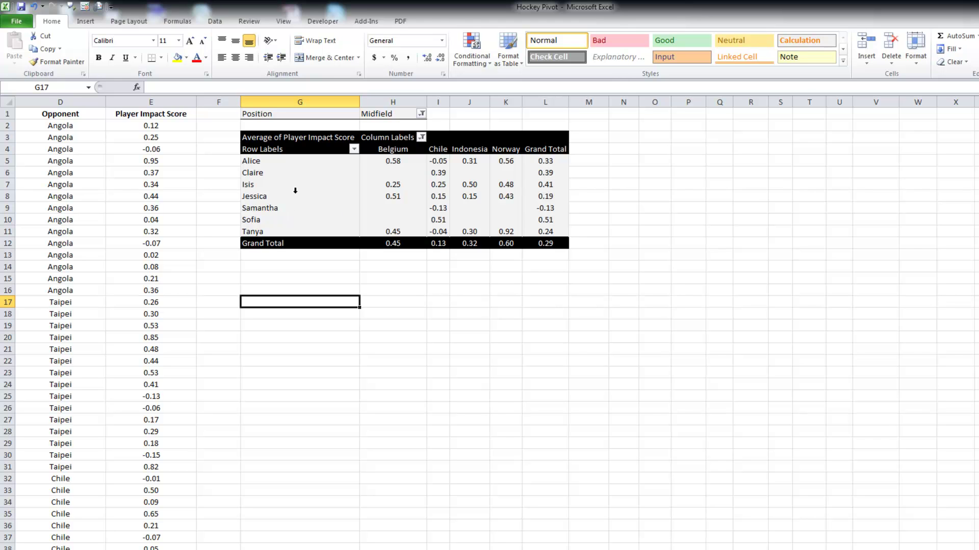
Insert a slicer for the Position field of the PivotTable.
{"action": "left_click", "coordinate": [270, 196]}
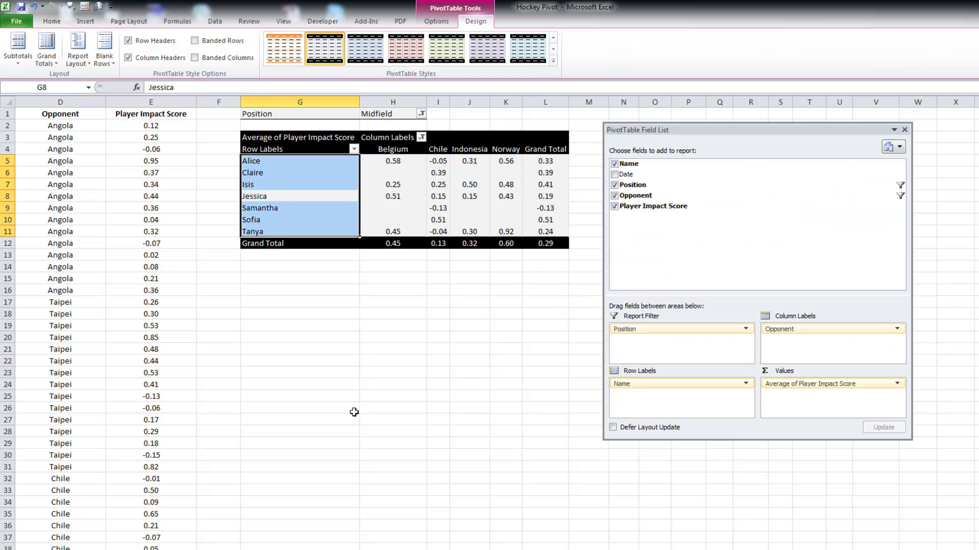
{"action": "left_click", "coordinate": [436, 21]}
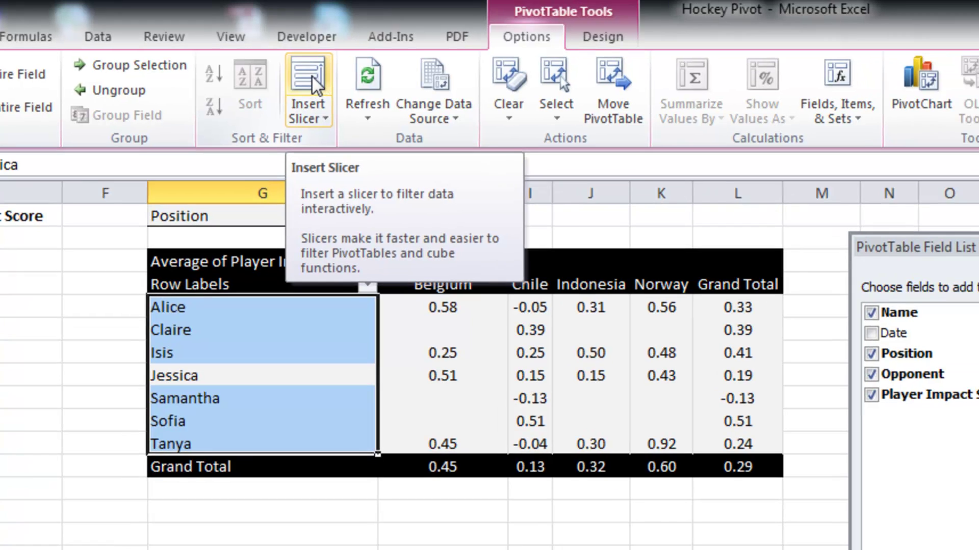
{"action": "left_click", "coordinate": [320, 91]}
{"action": "left_click_drag", "start_coordinate": [561, 534], "coordinate": [548, 438]}
{"action": "left_click_drag", "start_coordinate": [479, 264], "coordinate": [263, 343]}
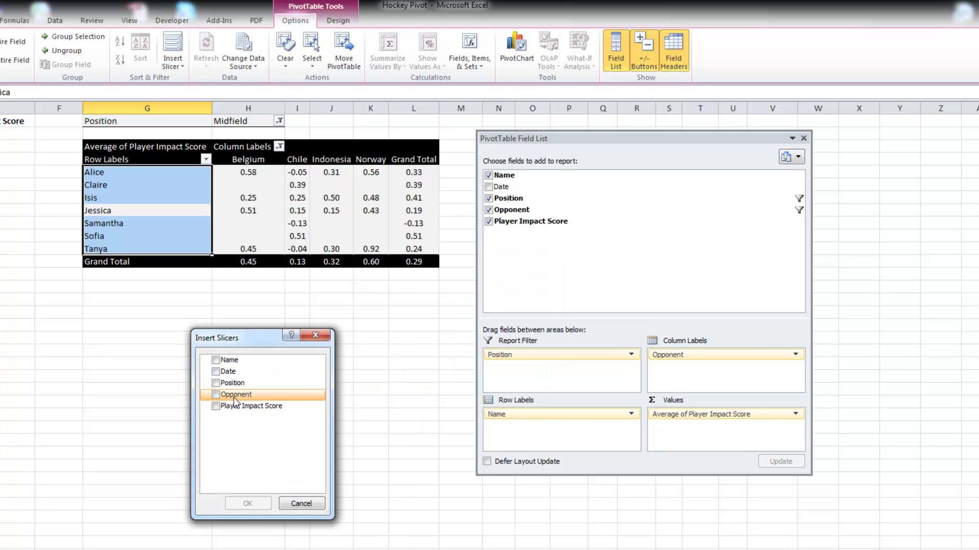
{"action": "left_click", "coordinate": [215, 383]}
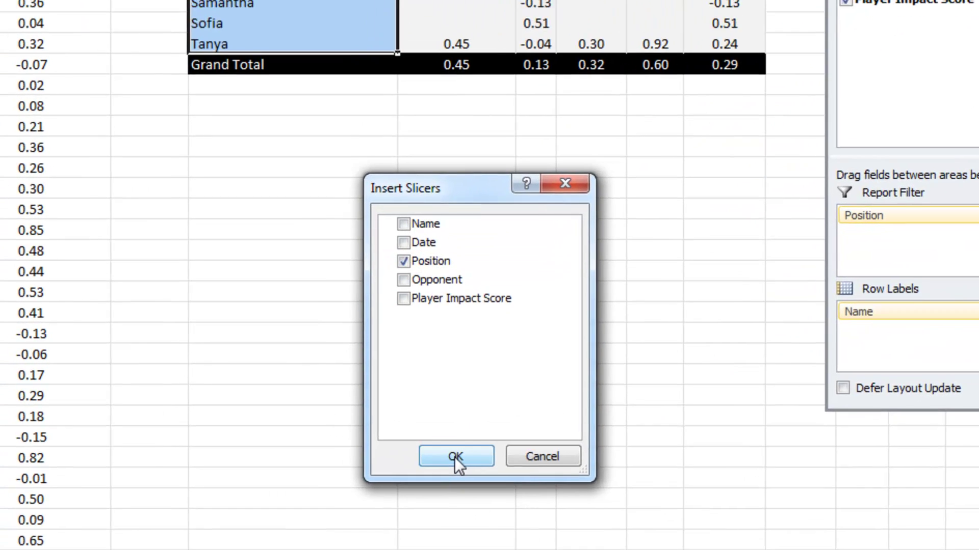
{"action": "left_click", "coordinate": [457, 452]}
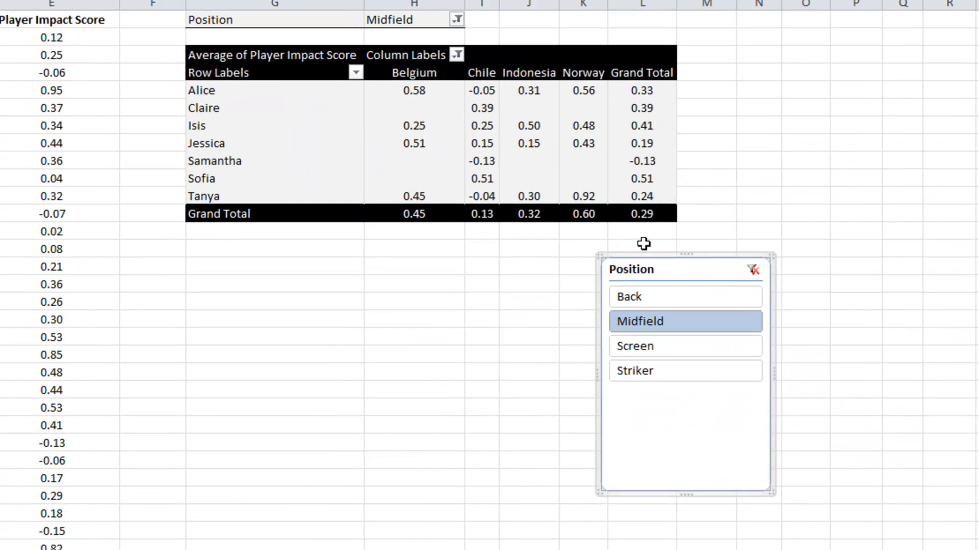
Move the Position slicer beside the PivotTable over the Player Impact Score column and shorten it to fit its four position buttons.
{"action": "left_click_drag", "start_coordinate": [666, 256], "coordinate": [65, 25]}
{"action": "left_click_drag", "start_coordinate": [171, 262], "coordinate": [174, 168]}
{"action": "left_click", "coordinate": [222, 335]}
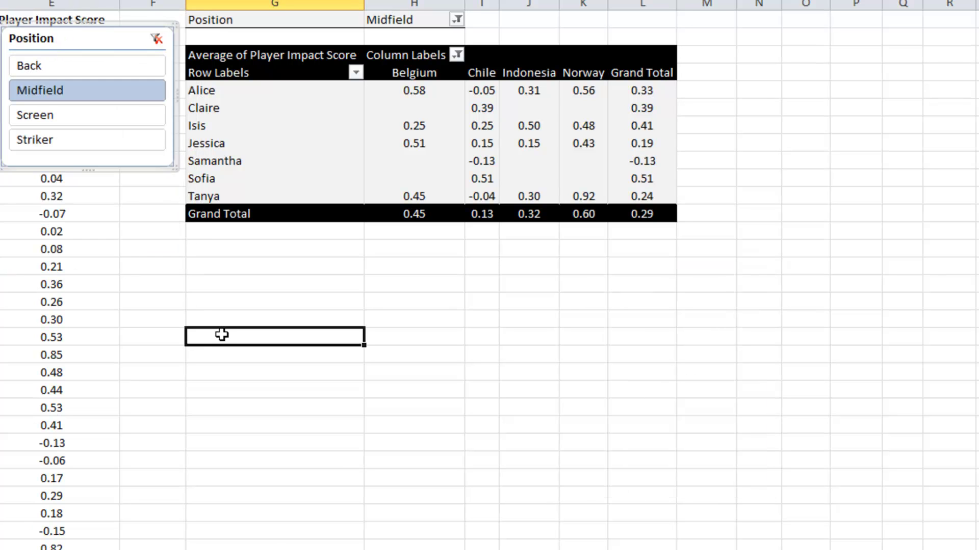
{"action": "left_click_drag", "start_coordinate": [127, 37], "coordinate": [130, 75]}
{"action": "left_click", "coordinate": [350, 407]}
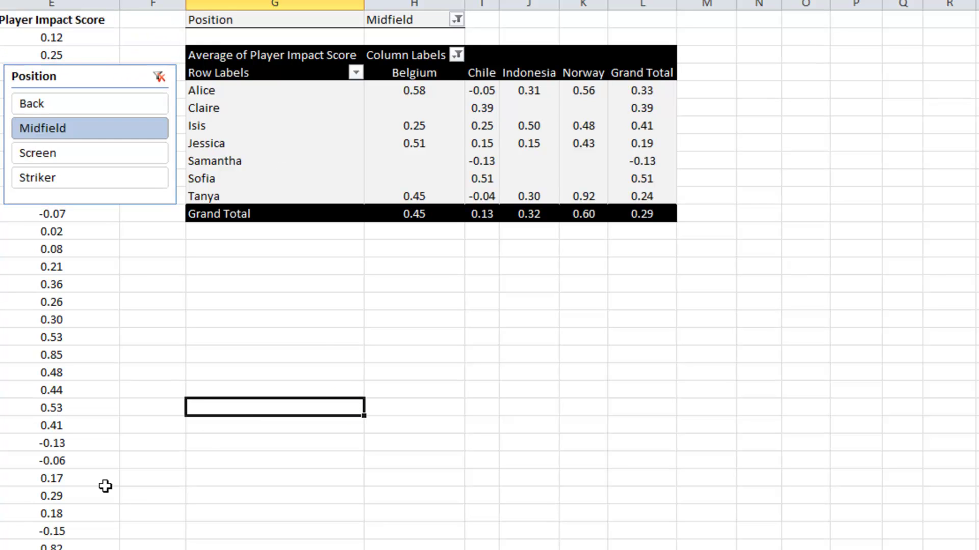
Filter the PivotTable through the Back, Midfield, Screen and Striker positions with the Position slicer, finishing on Striker.
{"action": "left_click", "coordinate": [134, 106]}
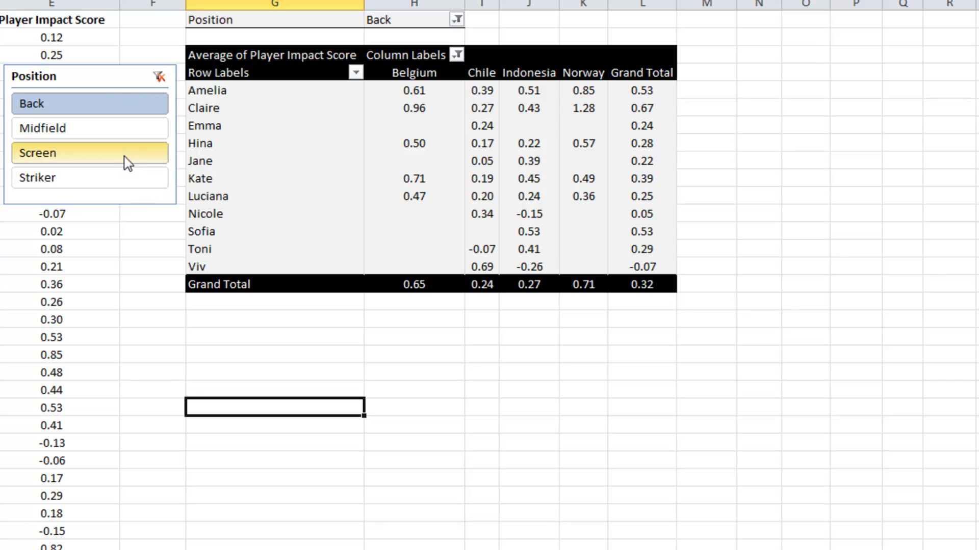
{"action": "left_click", "coordinate": [127, 157]}
{"action": "left_click", "coordinate": [125, 178]}
{"action": "left_click", "coordinate": [128, 132]}
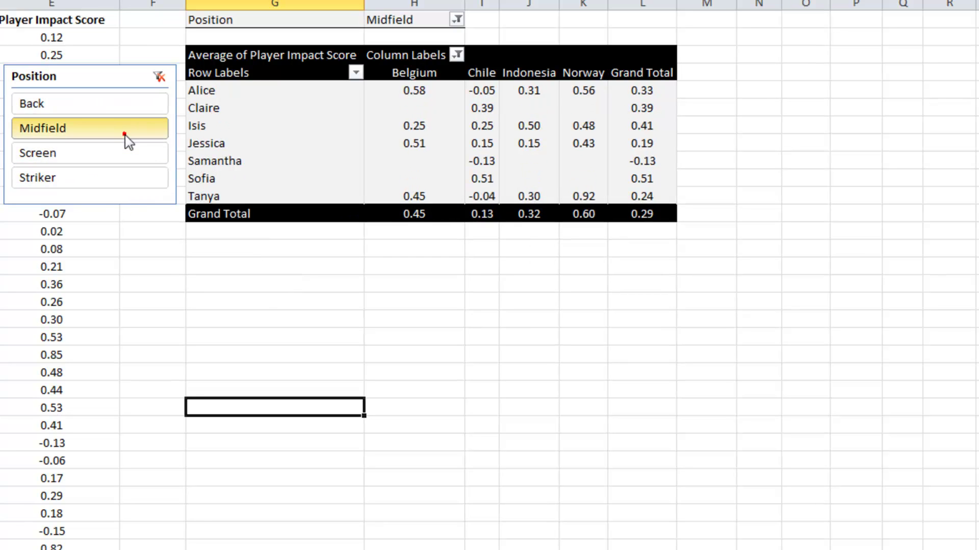
{"action": "left_click", "coordinate": [129, 108]}
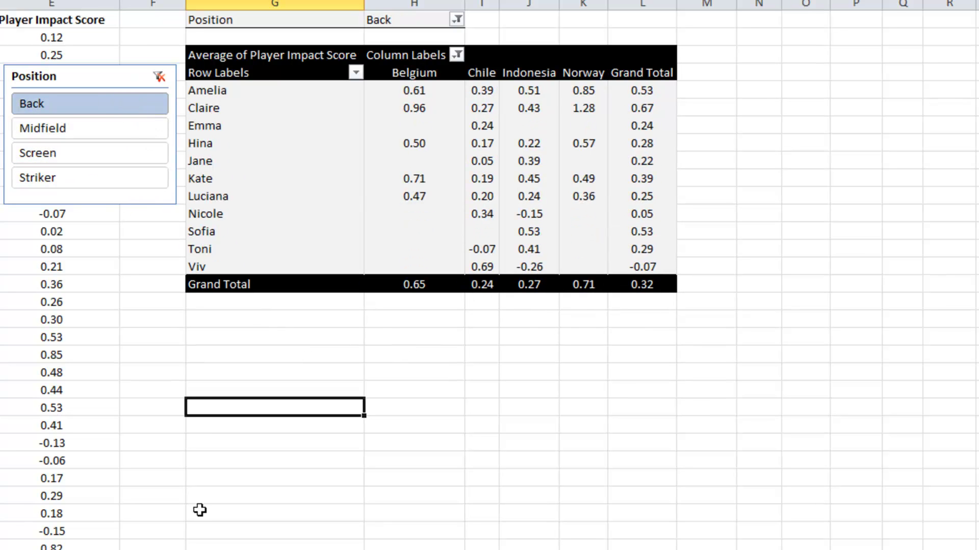
{"action": "left_click", "coordinate": [120, 128]}
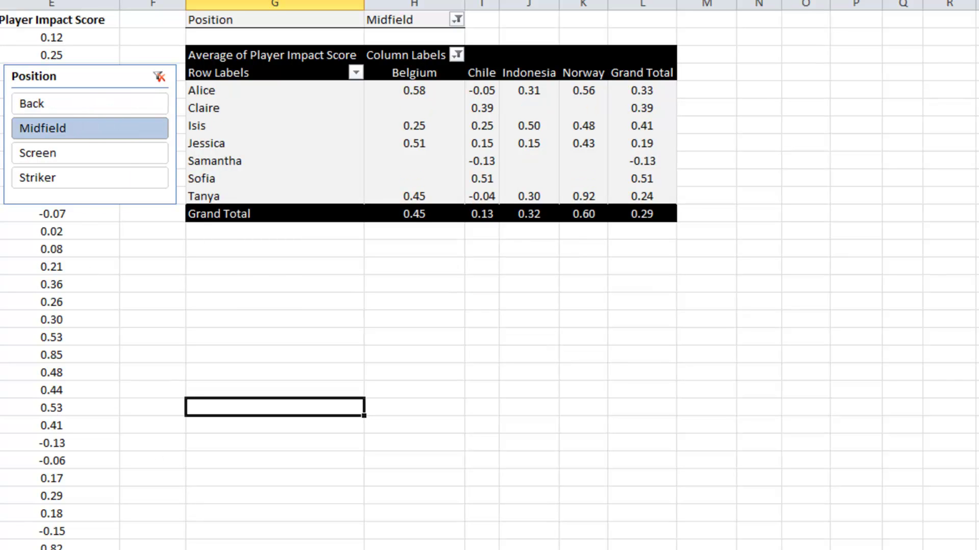
{"action": "left_click", "coordinate": [78, 155]}
{"action": "left_click", "coordinate": [80, 181]}
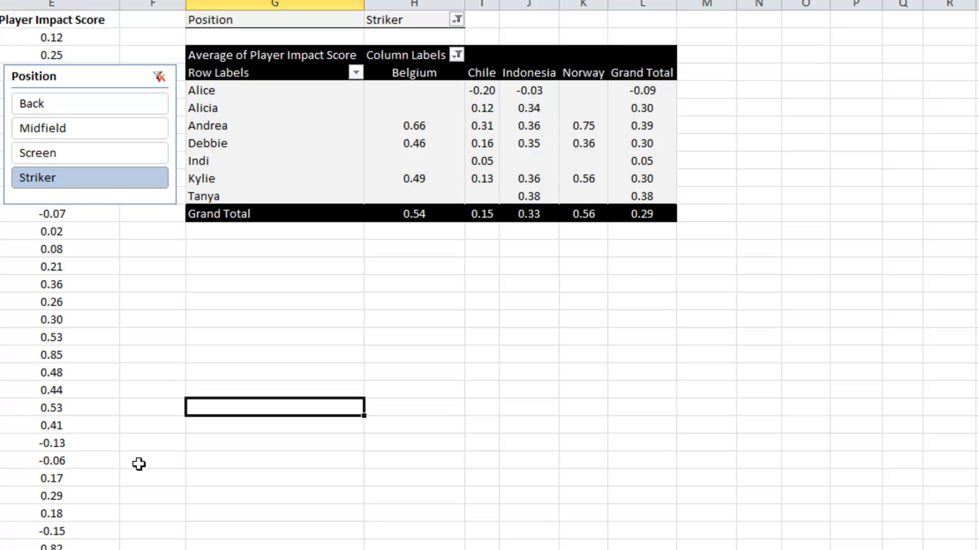
Insert a slicer for the Opponent field of the PivotTable.
{"action": "left_click", "coordinate": [282, 127]}
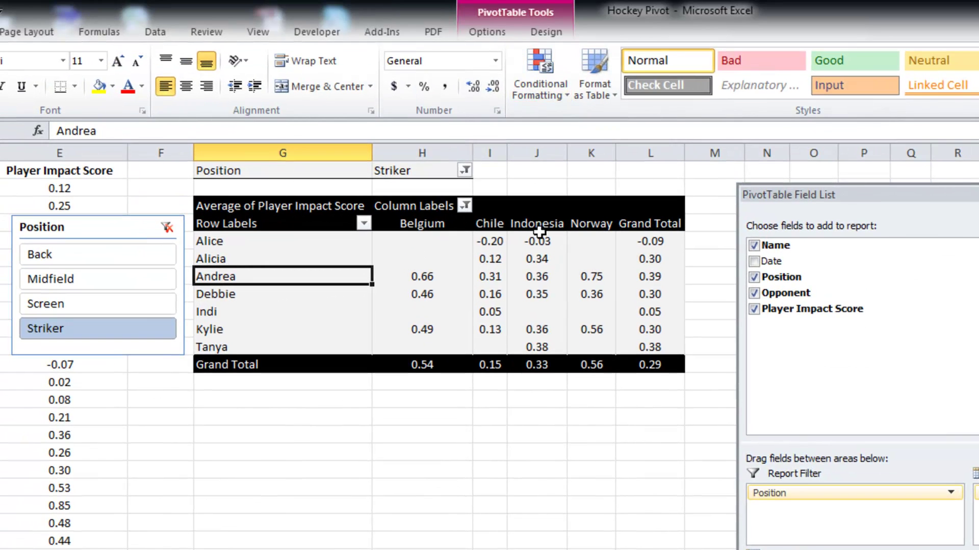
{"action": "left_click", "coordinate": [487, 32]}
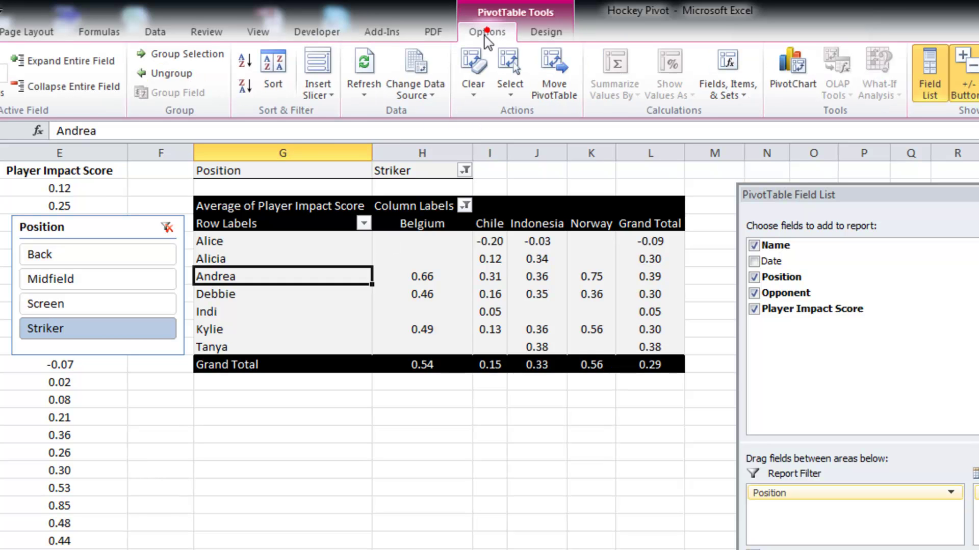
{"action": "left_click", "coordinate": [326, 76]}
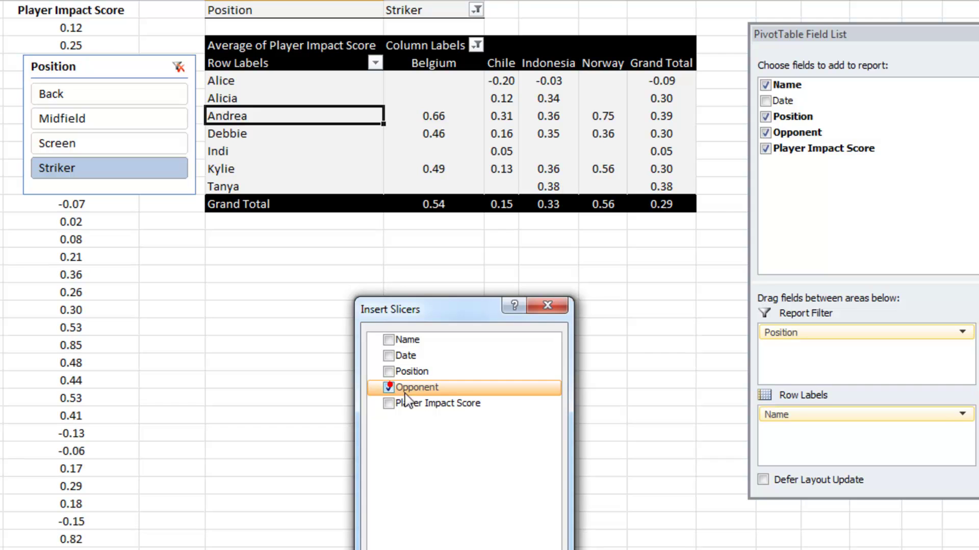
{"action": "key", "text": "Return"}
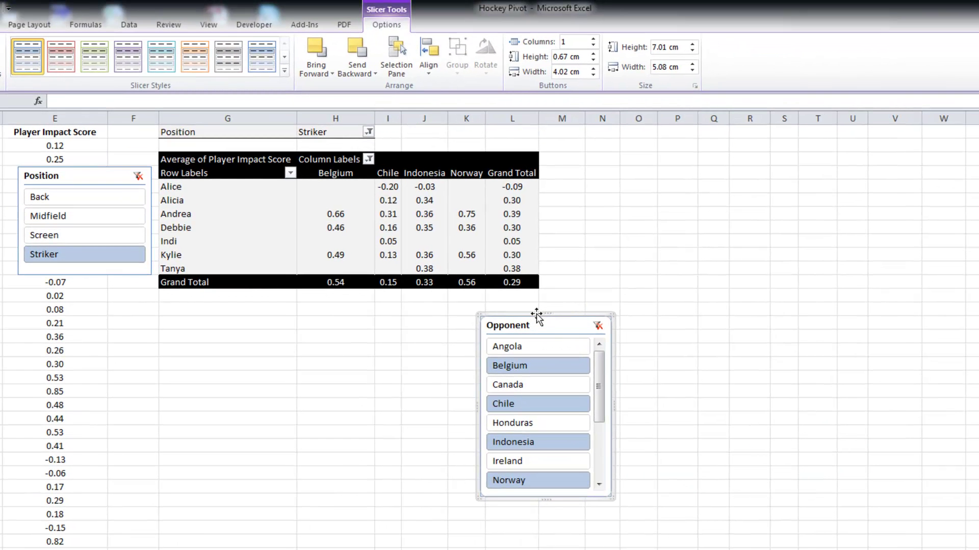
Place the Opponent slicer directly below the PivotTable with its buttons in 3 columns, widened to show the full country names.
{"action": "left_click_drag", "start_coordinate": [558, 303], "coordinate": [161, 298]}
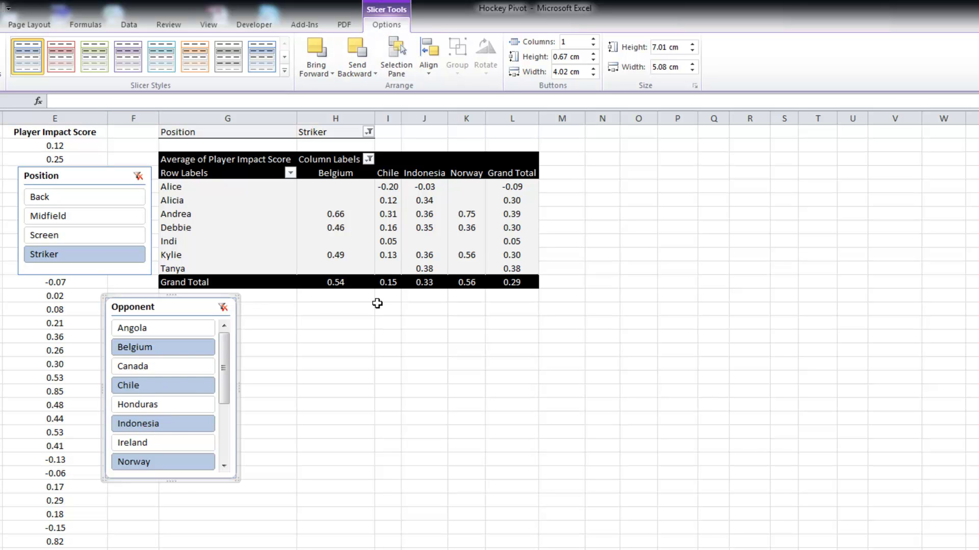
{"action": "left_click", "coordinate": [594, 39]}
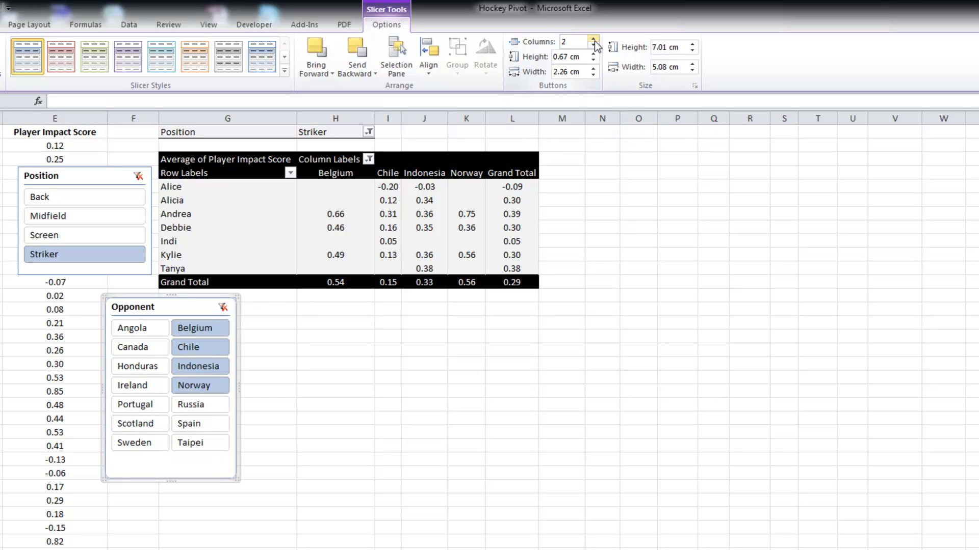
{"action": "left_click", "coordinate": [593, 39]}
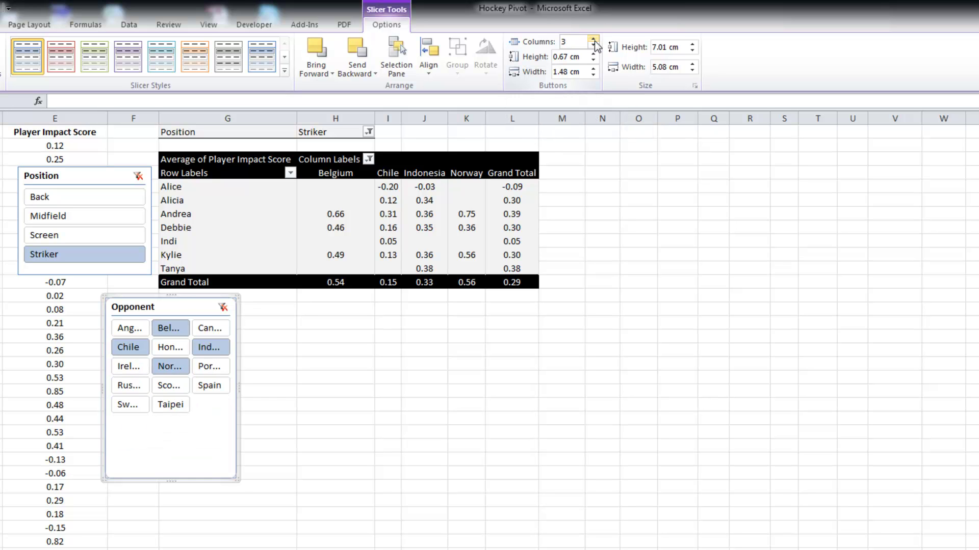
{"action": "left_click_drag", "start_coordinate": [237, 480], "coordinate": [464, 424]}
{"action": "left_click_drag", "start_coordinate": [360, 305], "coordinate": [416, 304]}
{"action": "left_click", "coordinate": [437, 513]}
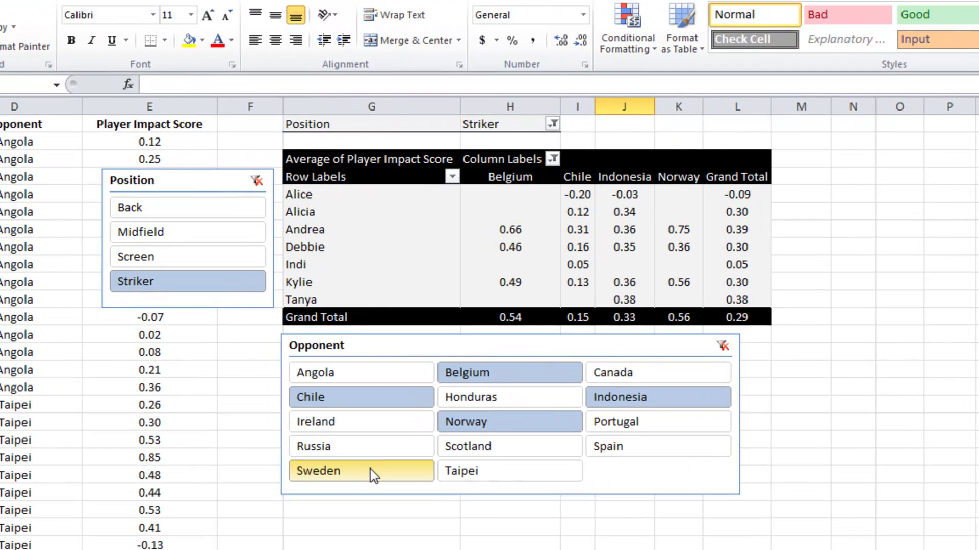
Add Sweden and Spain to the selected opponents and move the Opponent slicer down clear of the PivotTable.
{"action": "left_click", "coordinate": [369, 468], "text": "ctrl"}
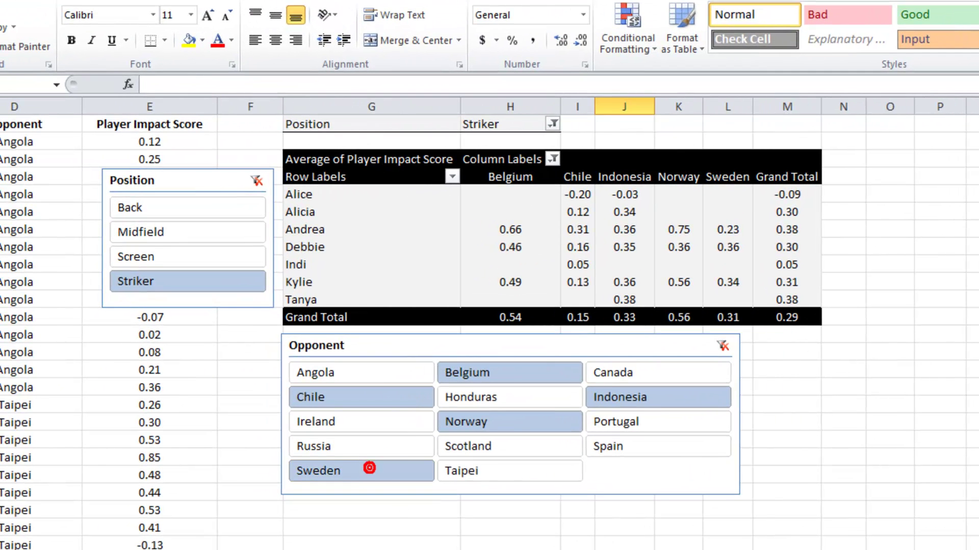
{"action": "left_click", "coordinate": [658, 451], "text": "ctrl"}
{"action": "left_click_drag", "start_coordinate": [556, 344], "coordinate": [561, 426]}
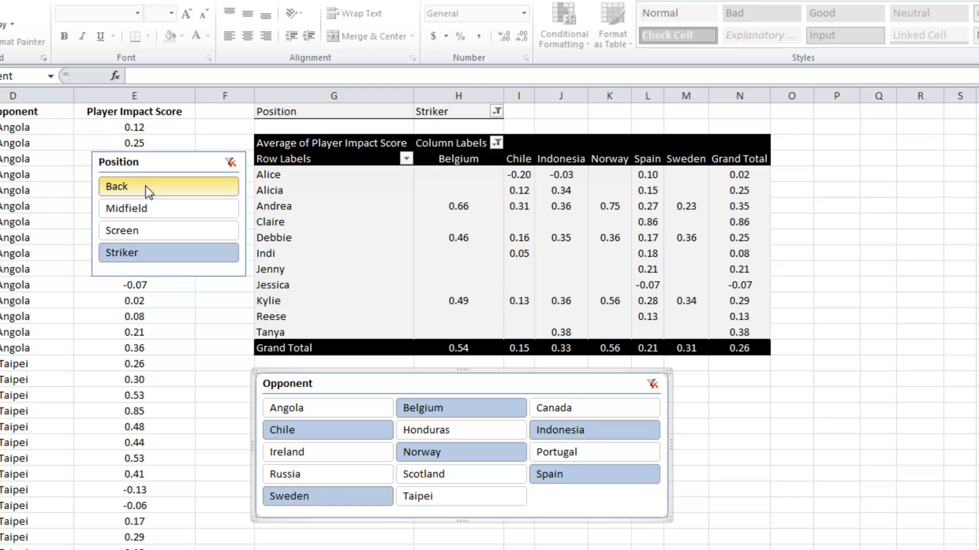
Move the Opponent slicer further below the PivotTable and add Midfield to the Striker selection in the Position slicer.
{"action": "left_click_drag", "start_coordinate": [312, 371], "coordinate": [305, 447]}
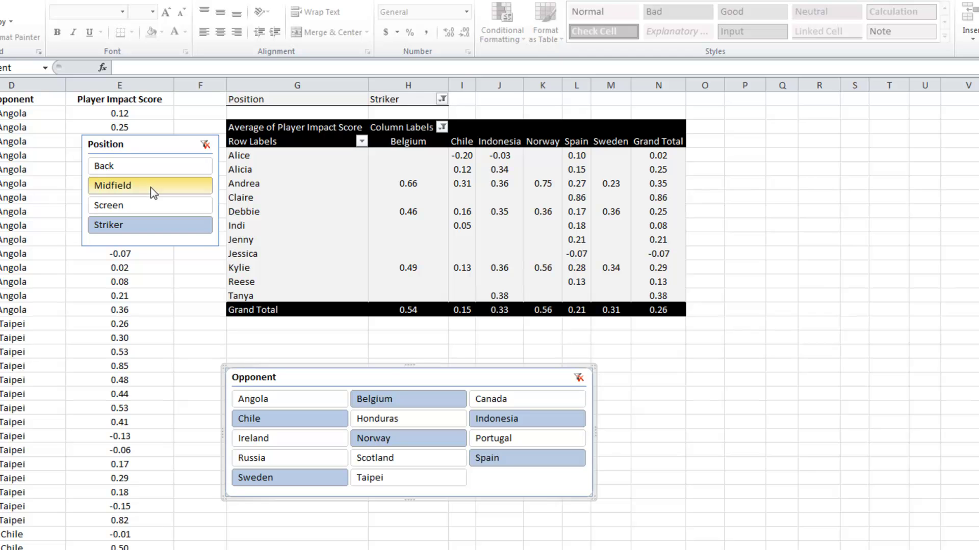
{"action": "left_click", "coordinate": [151, 186], "text": "ctrl"}
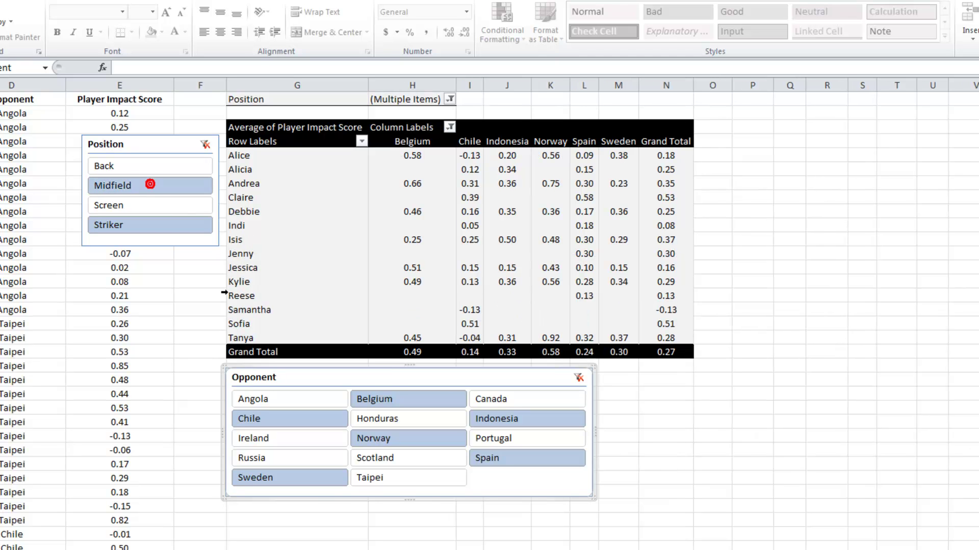